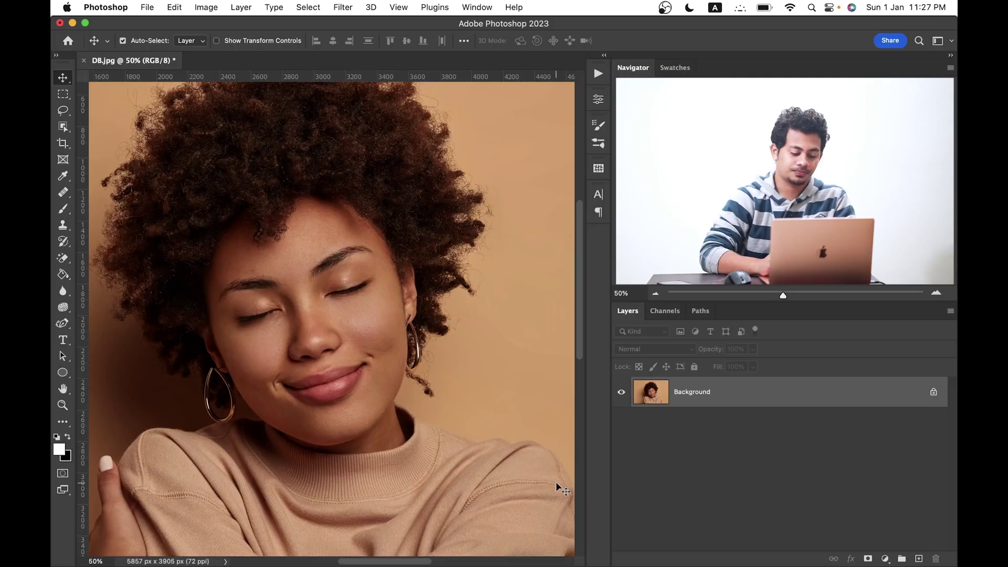
Switch to Chrome and scroll through the Google Images contouring makeup results
left_click(598, 539)
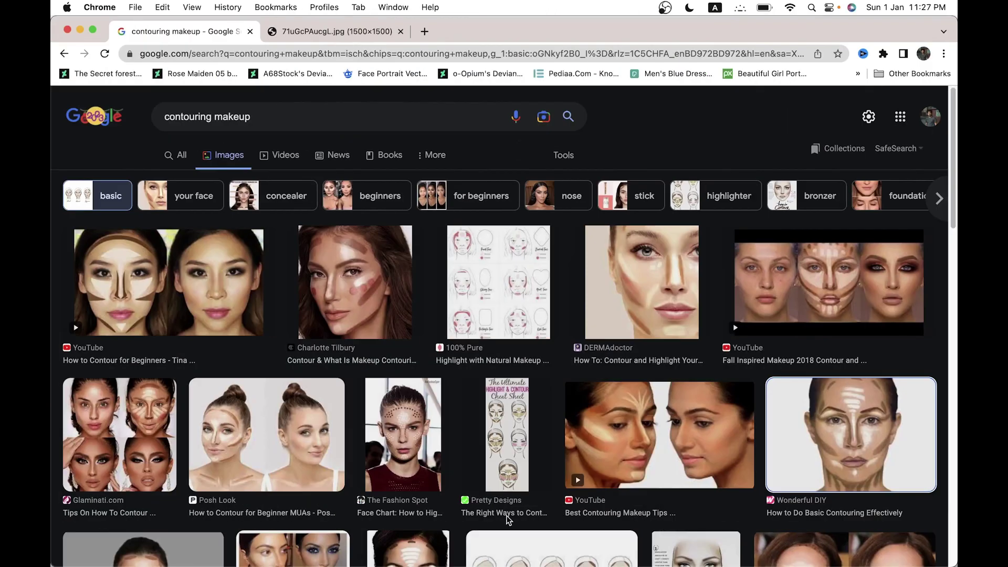
scroll(514, 215, "down", 3)
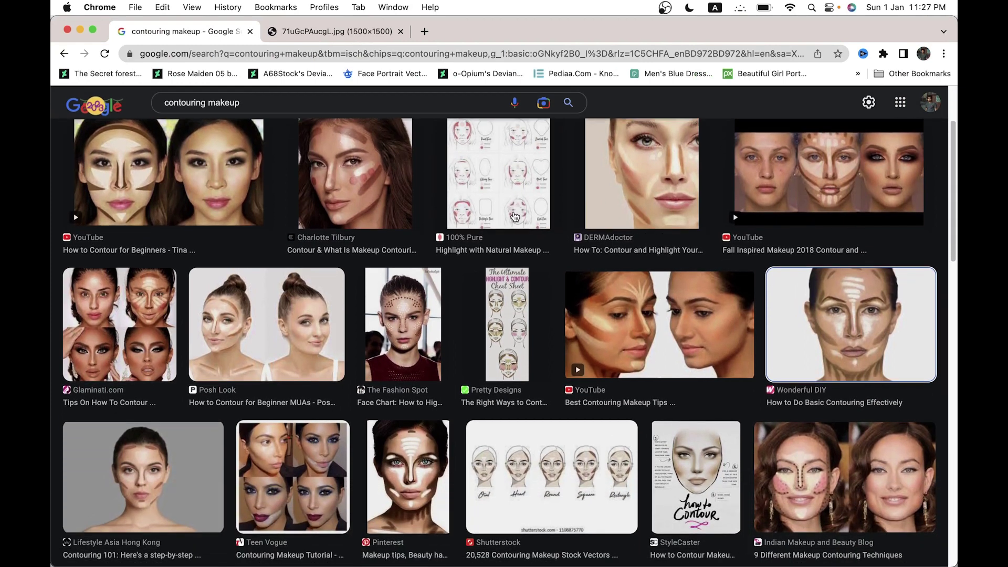
scroll(514, 217, "down", 6)
scroll(515, 216, "down", 5)
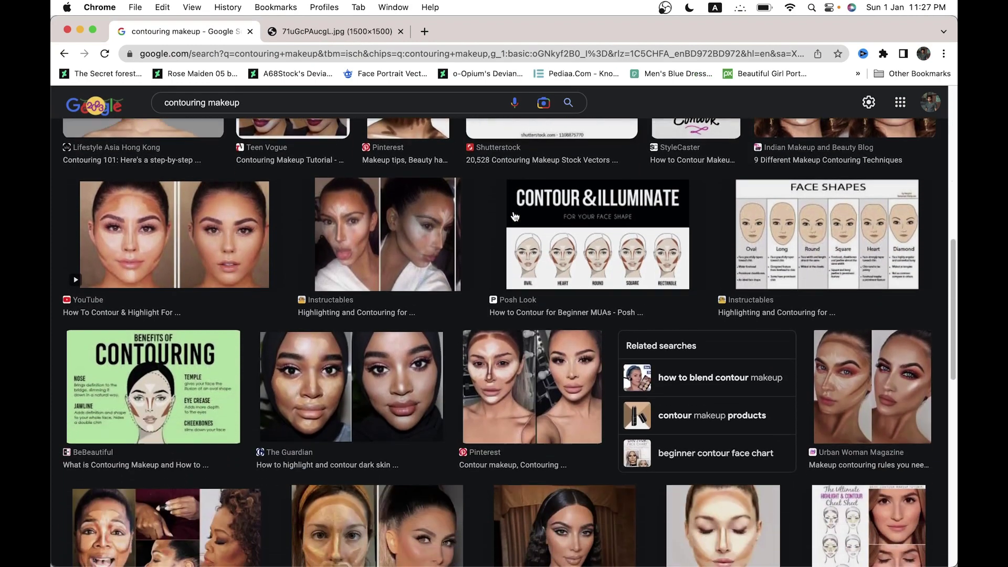
scroll(514, 219, "up", 3)
scroll(515, 219, "up", 2)
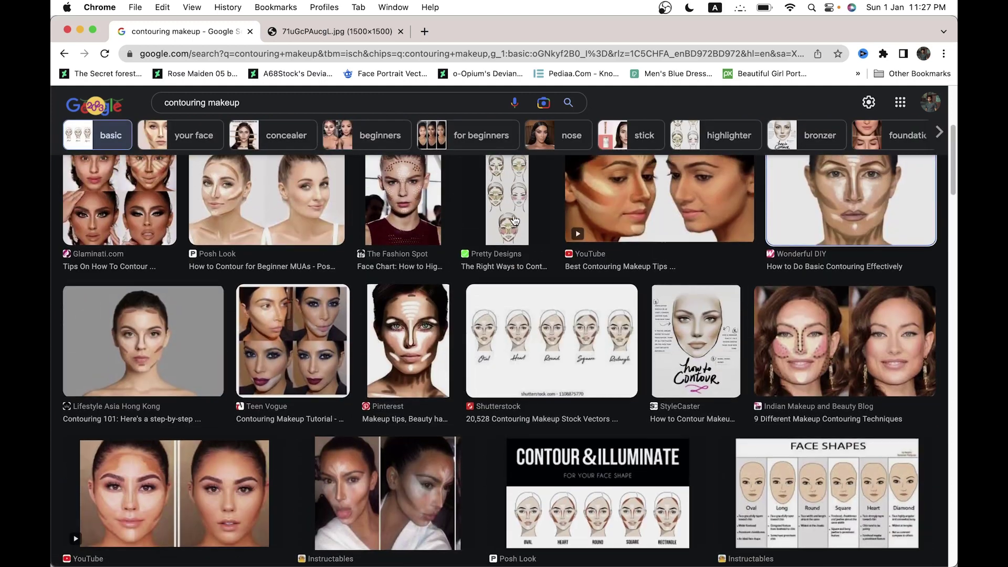
scroll(514, 219, "up", 5)
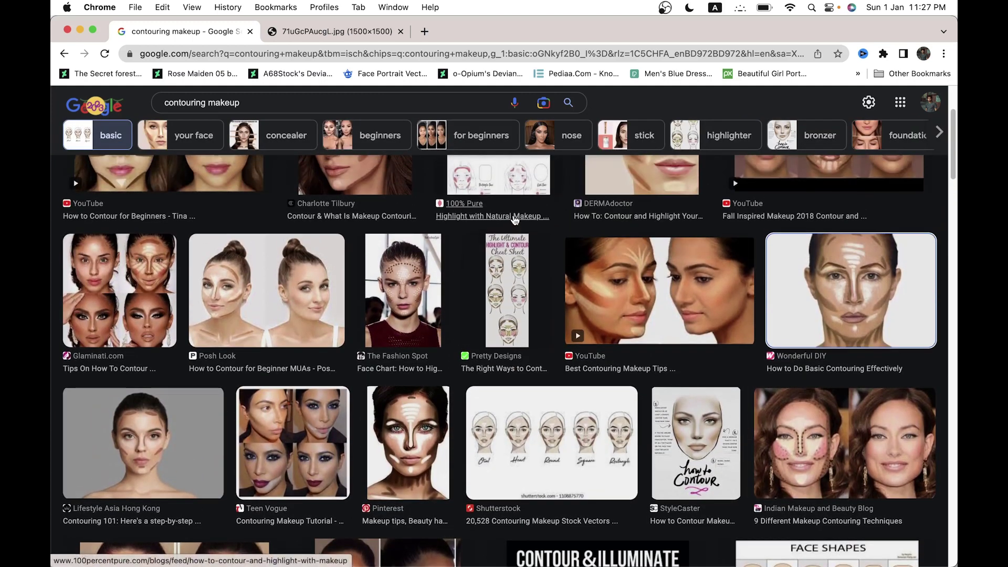
scroll(515, 220, "up", 2)
Preview the Wonderful DIY and Artist Inspiration contouring reference images
left_click(831, 391)
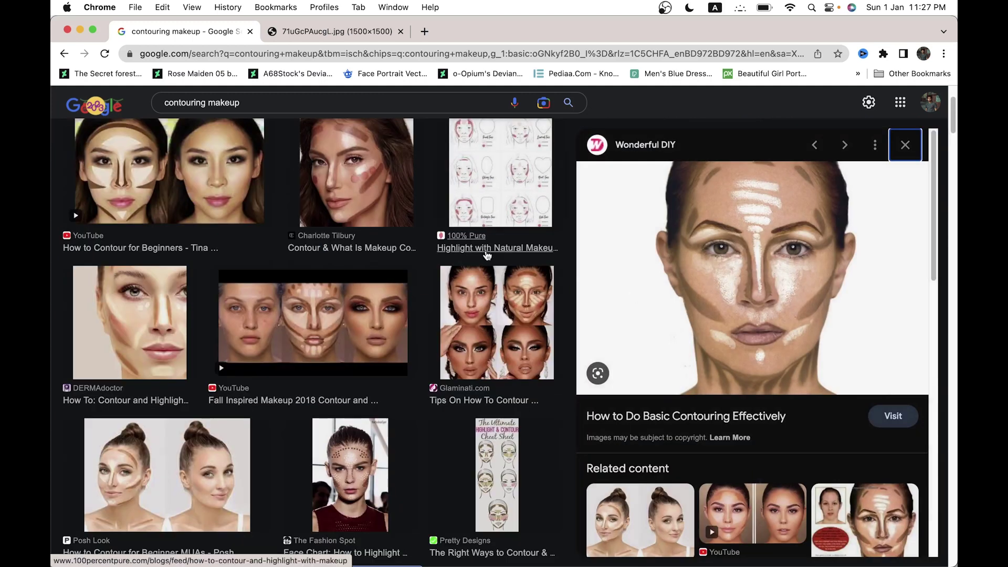
scroll(698, 290, "down", 4)
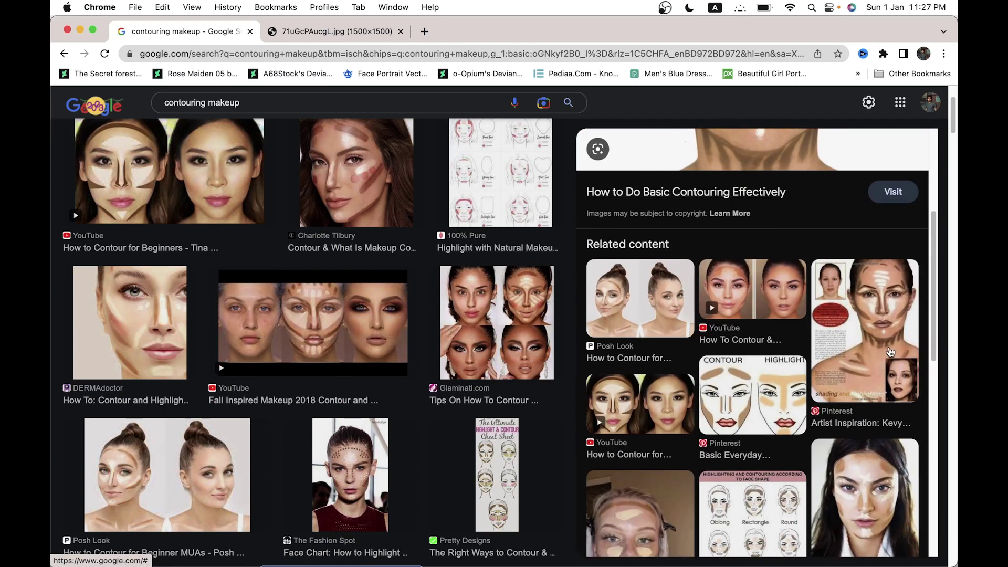
left_click(888, 350)
scroll(774, 290, "down", 4)
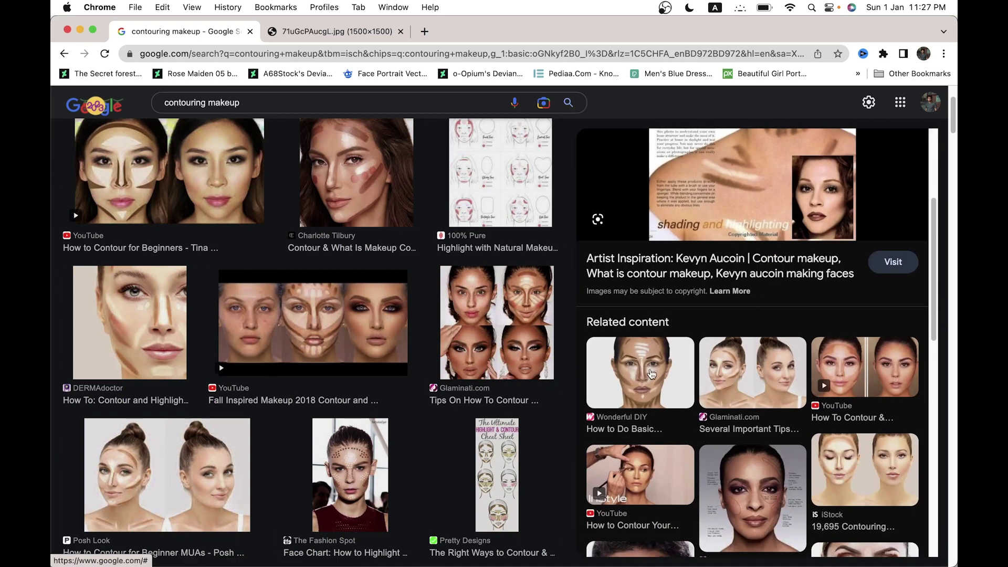
left_click(651, 374)
Preview the beginners contouring image and the Best Contouring Makeup Tips video
scroll(651, 374, "down", 6)
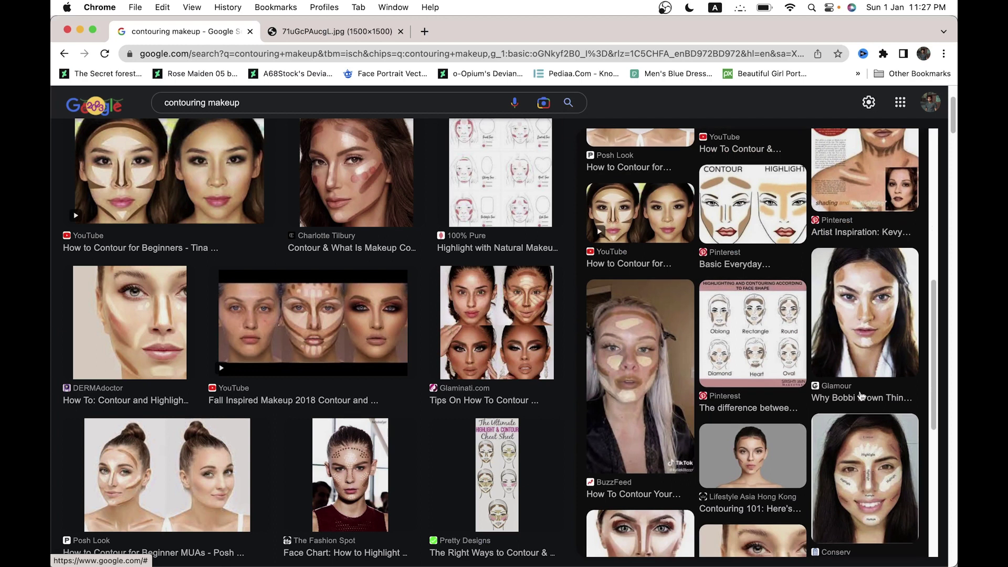
left_click(863, 462)
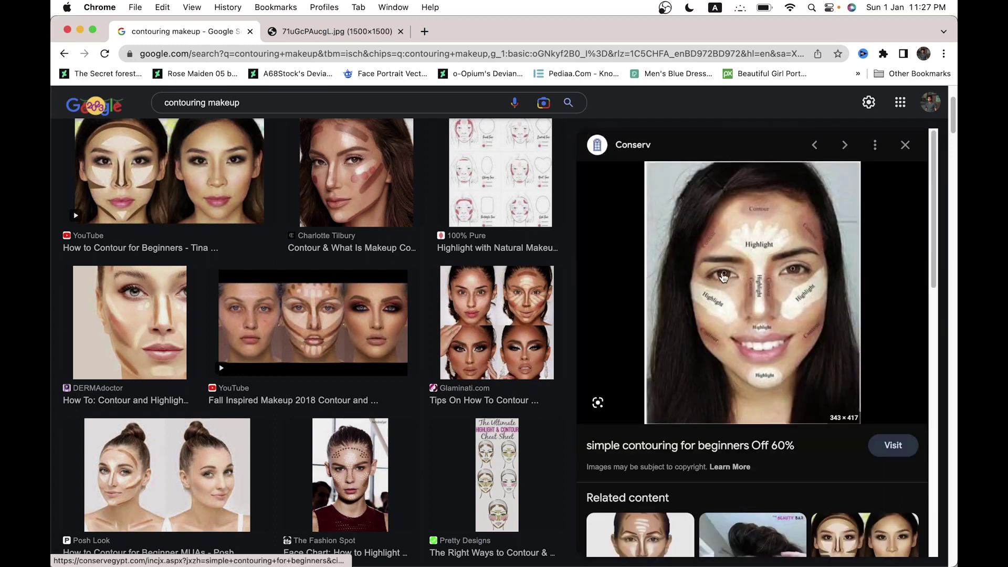
scroll(382, 276, "down", 2)
scroll(382, 276, "down", 4)
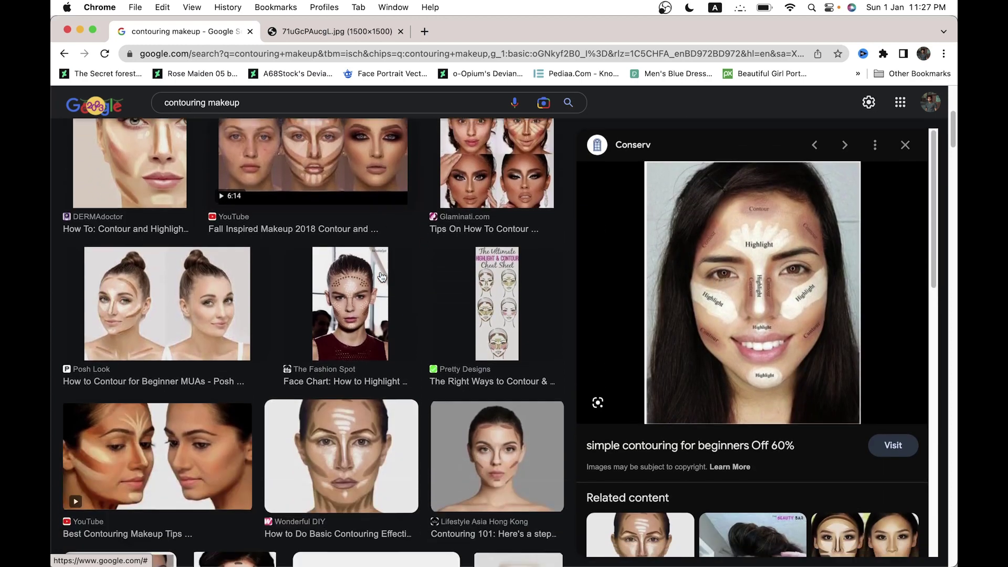
left_click(252, 379)
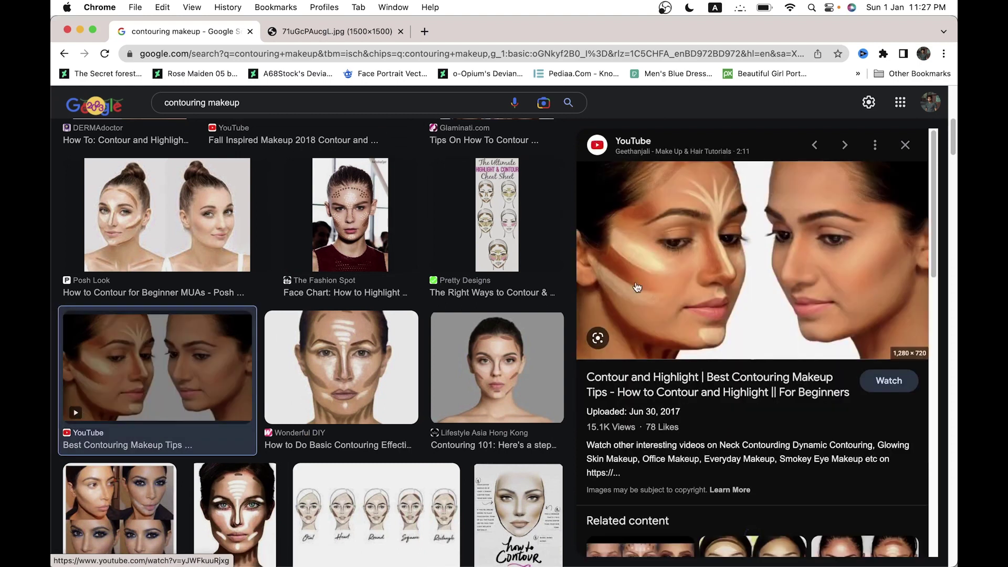
Drag the 71uGcPAucgL.jpg face chart into Photoshop as a new document, then return to DB.jpg
left_click(352, 32)
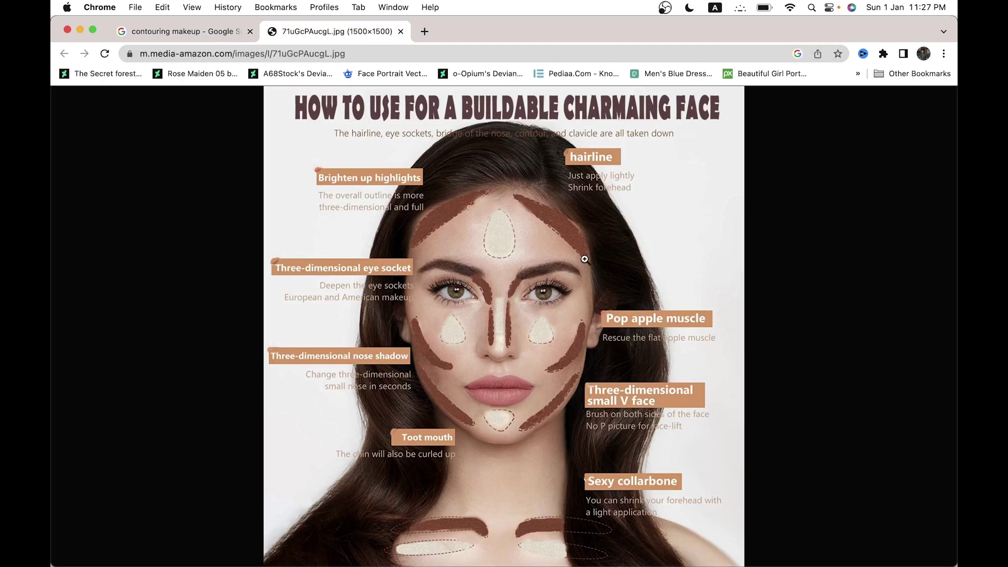
left_click_drag(582, 258, 572, 549)
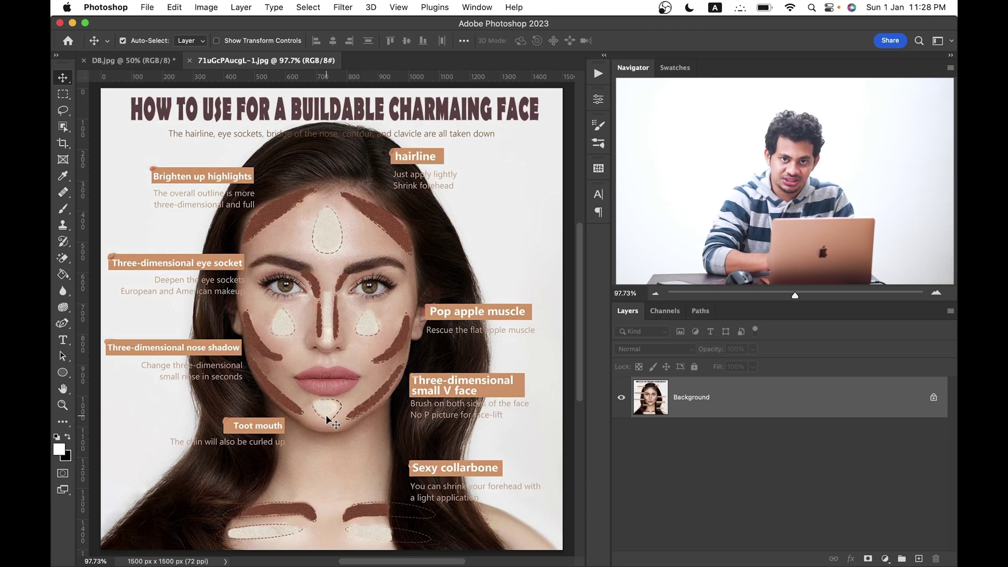
left_click(121, 62)
left_click_drag(334, 330, 335, 318)
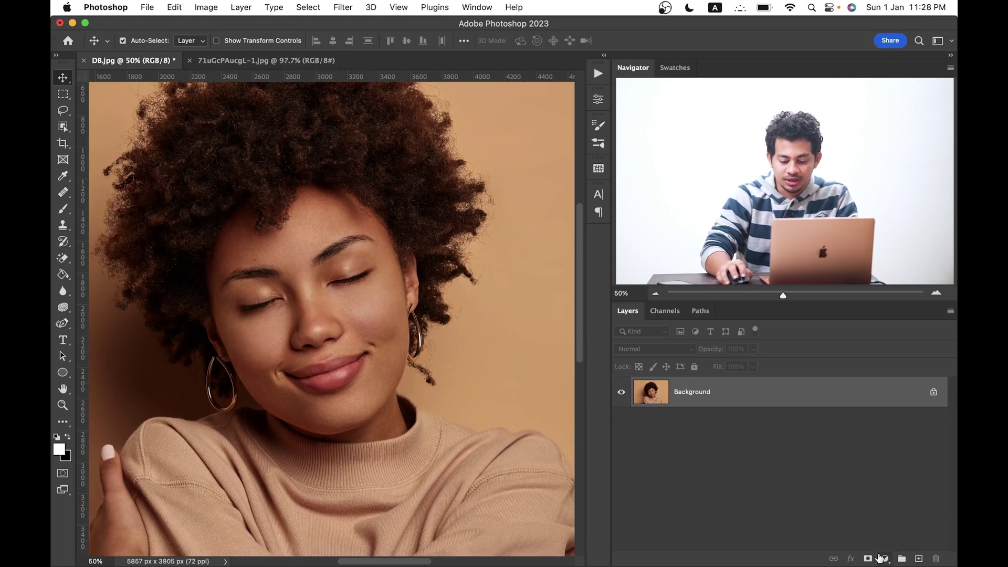
Add a Levels adjustment layer and rename it Dodge
left_click(884, 558)
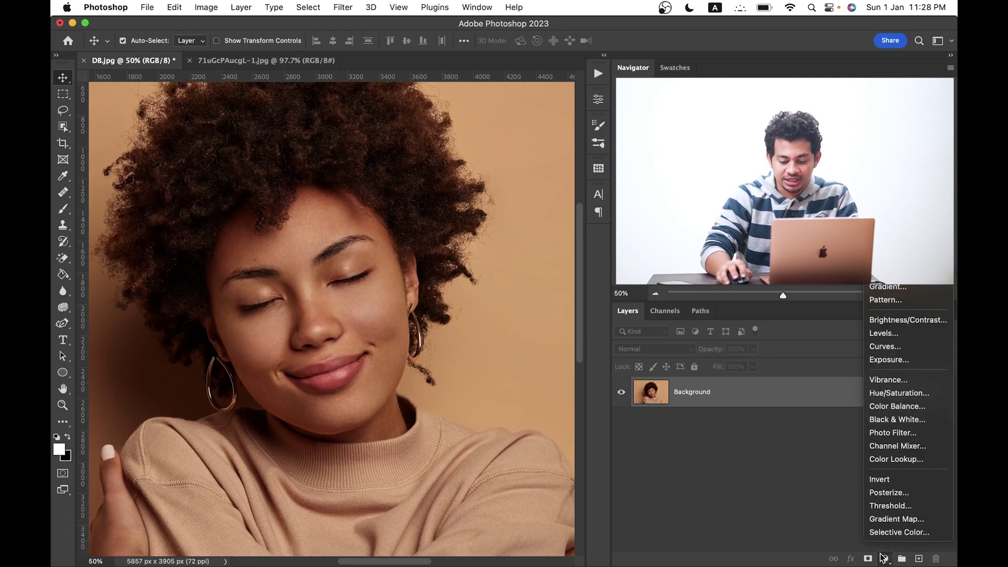
left_click(899, 334)
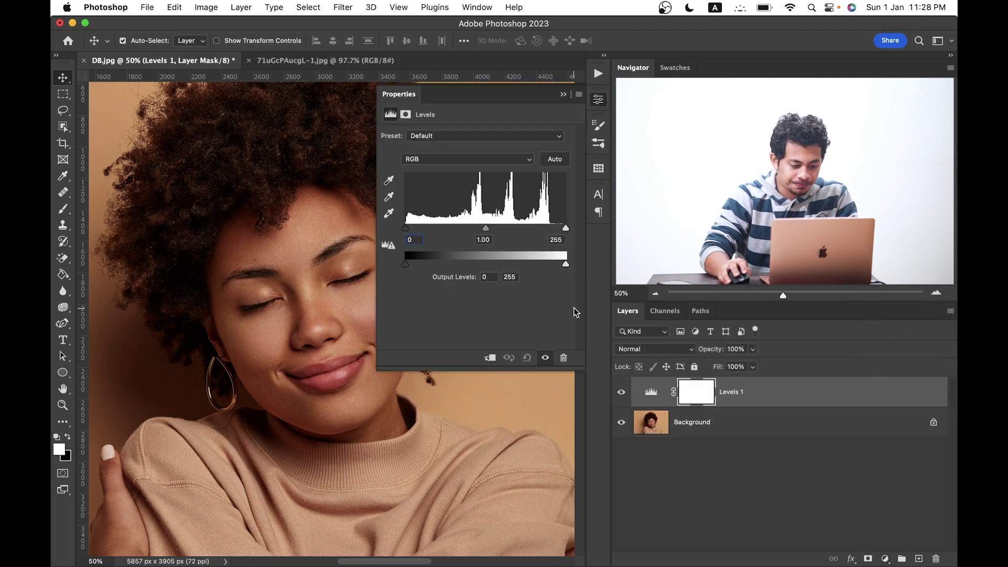
double_click(732, 392)
type("Dodge")
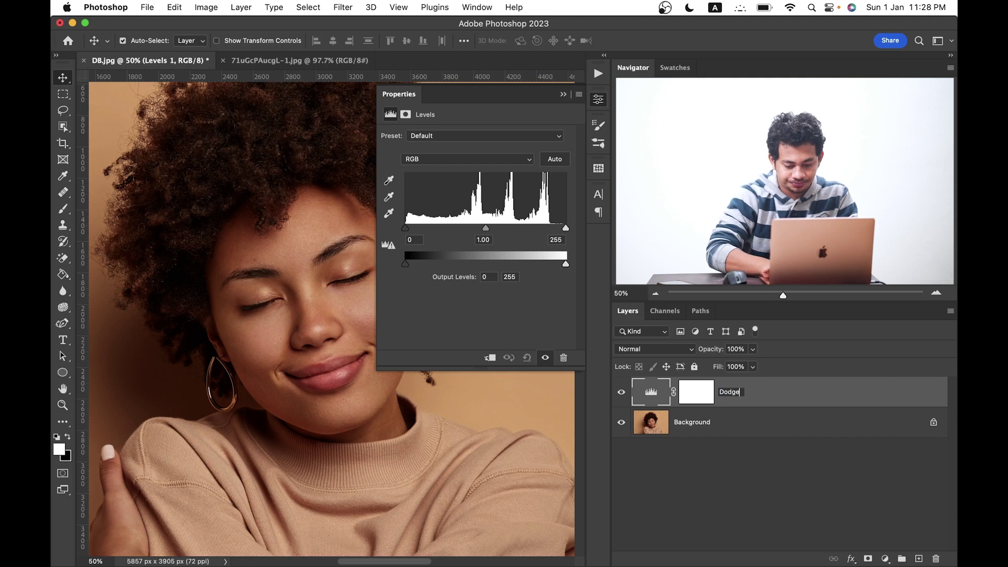
key("Return")
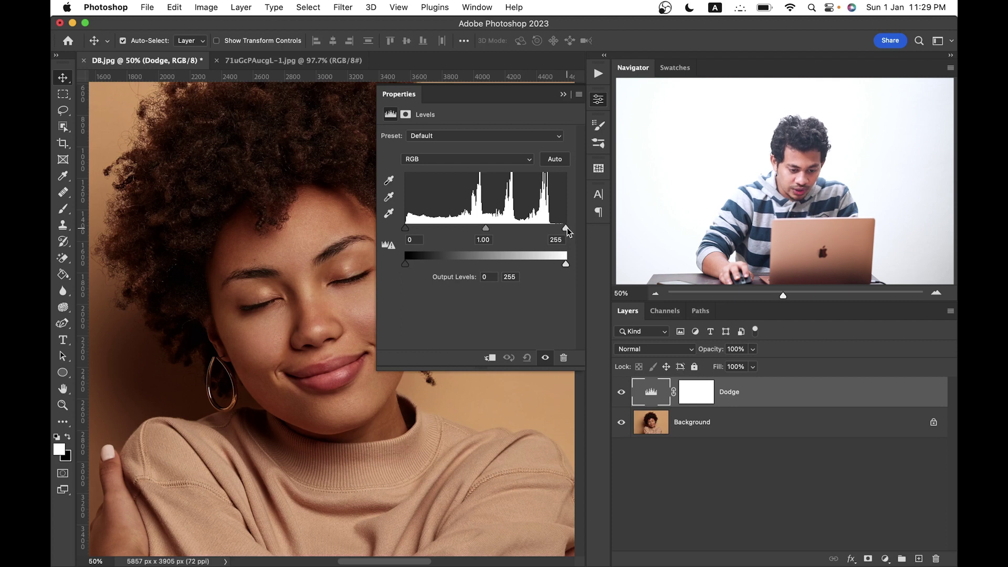
Set the Dodge white input level to 175 and invert its mask to black
left_click_drag(565, 230, 516, 229)
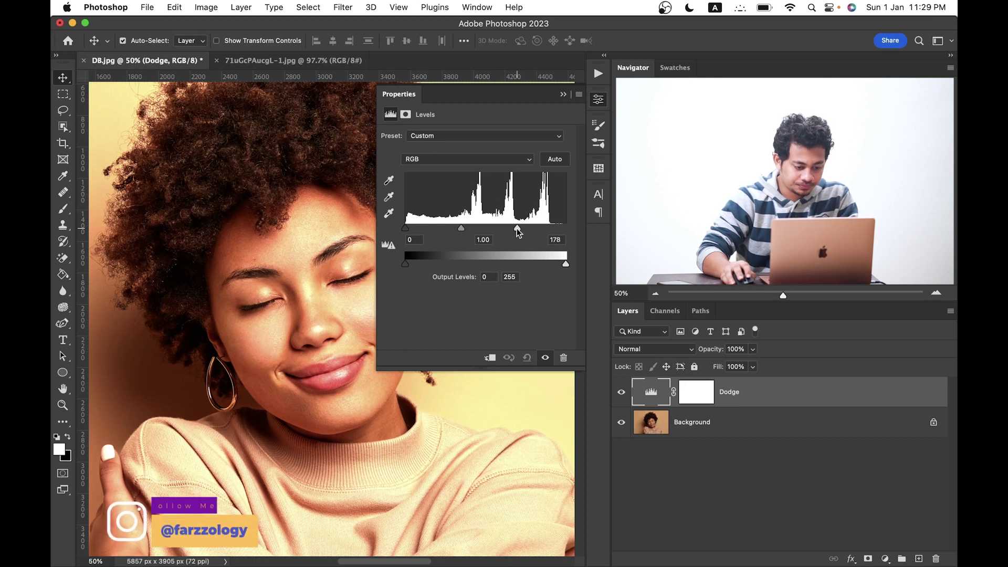
left_click_drag(516, 228, 515, 227)
scroll(330, 259, "right", 3)
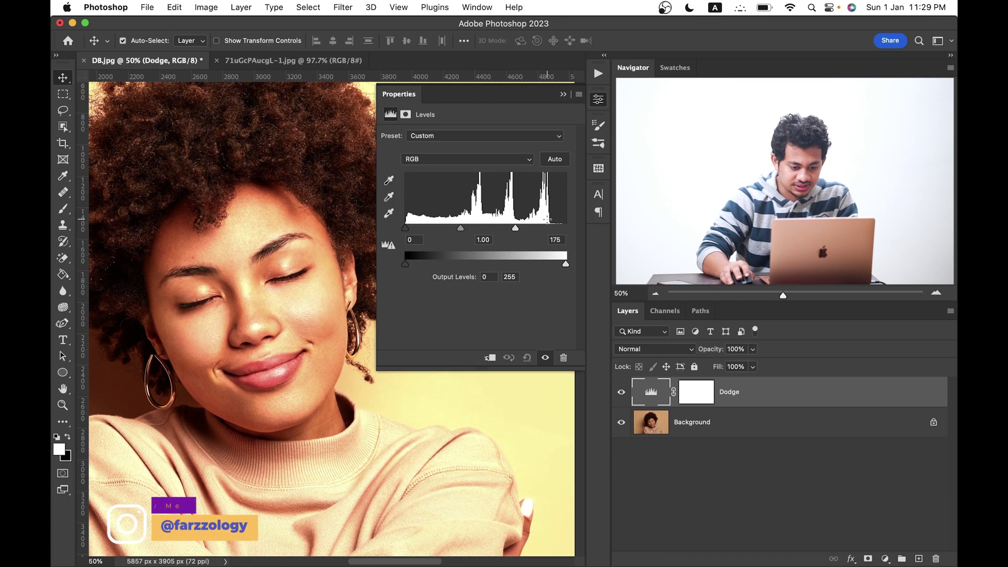
left_click(599, 100)
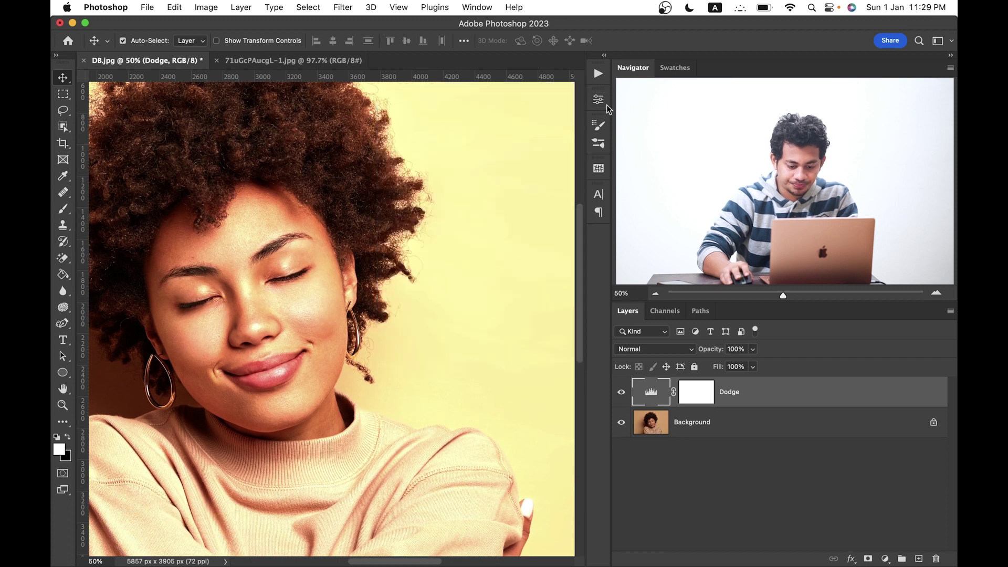
left_click(708, 396)
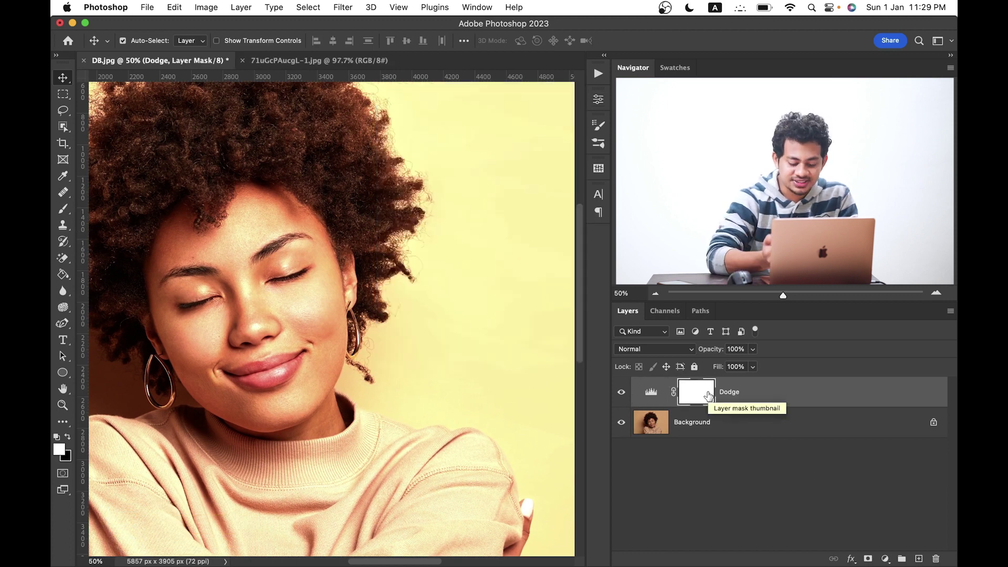
key("super+i")
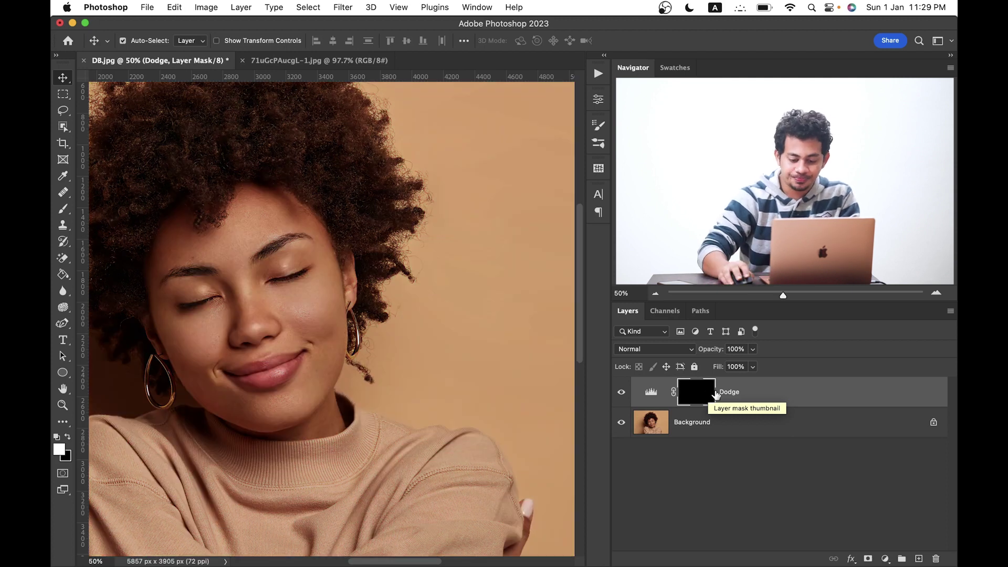
Add a second Levels adjustment layer and rename it Burn
left_click(885, 558)
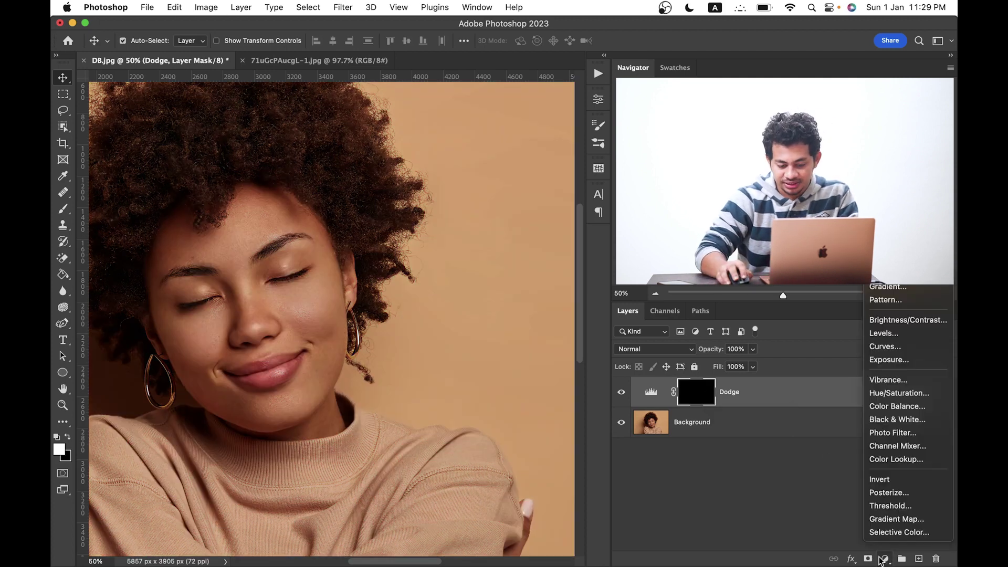
left_click(892, 336)
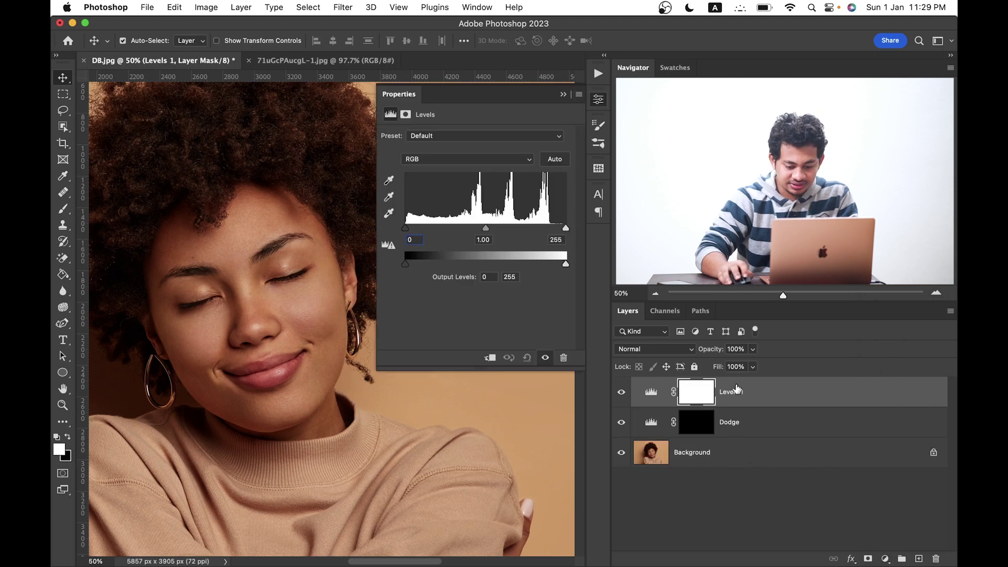
double_click(734, 392)
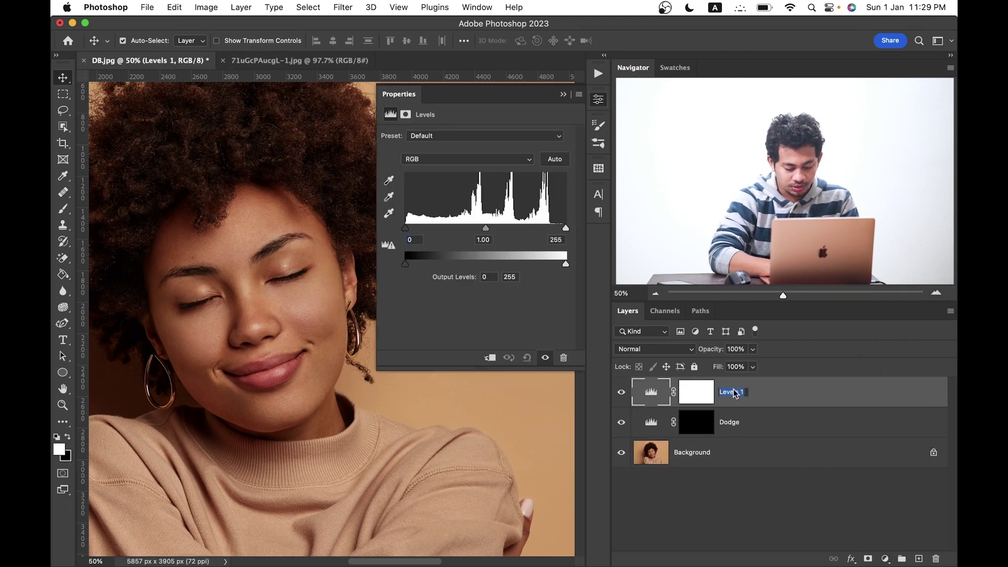
type("Burn")
key("Return")
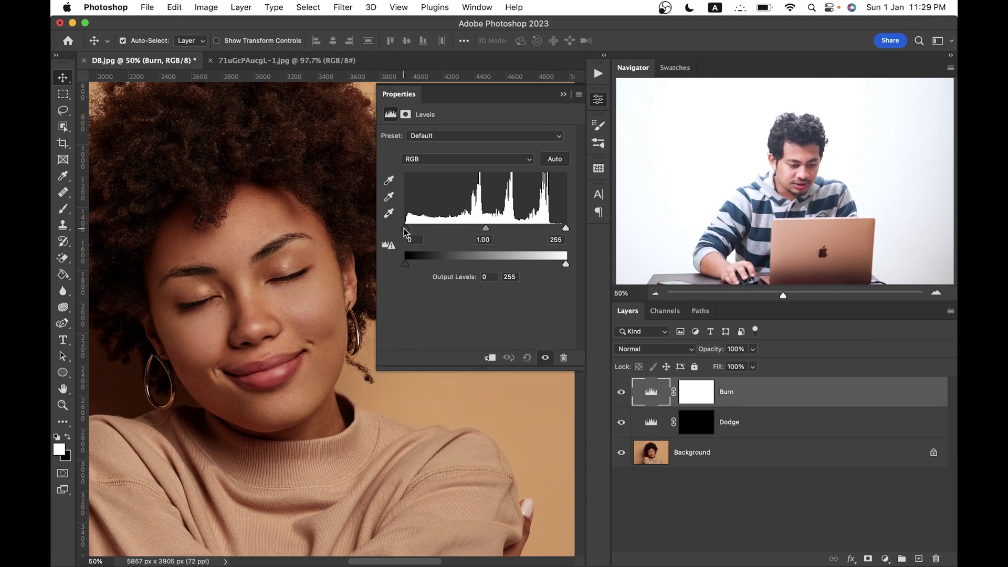
Raise the Burn layer's black input level to about 40 and select its mask
left_click_drag(408, 232, 442, 235)
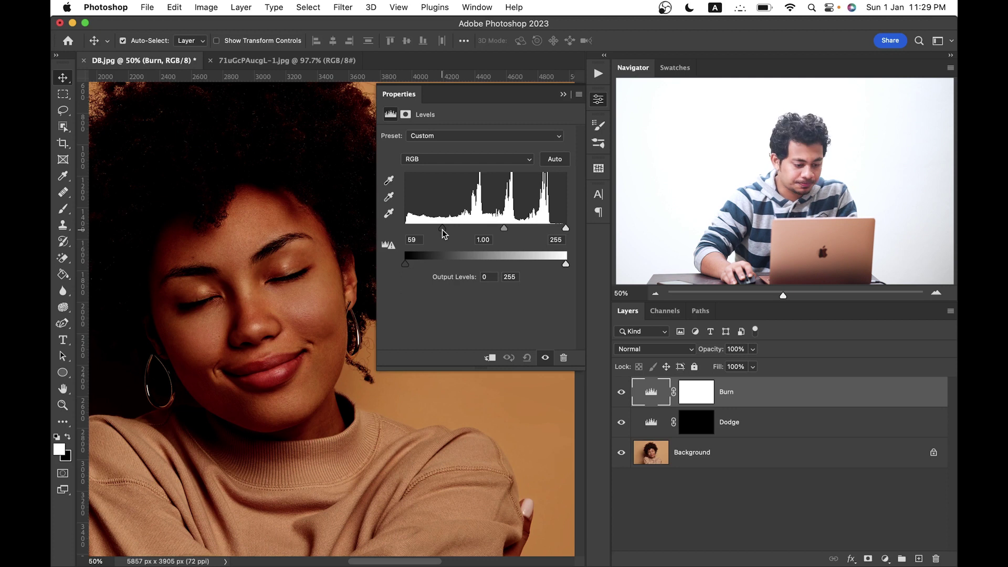
left_click_drag(442, 229, 433, 235)
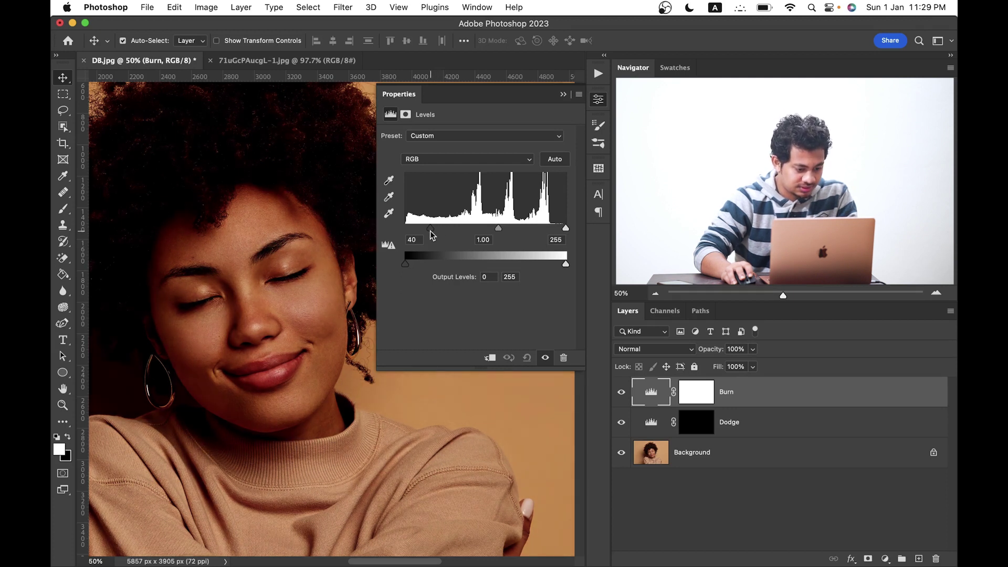
left_click(599, 99)
left_click(703, 397)
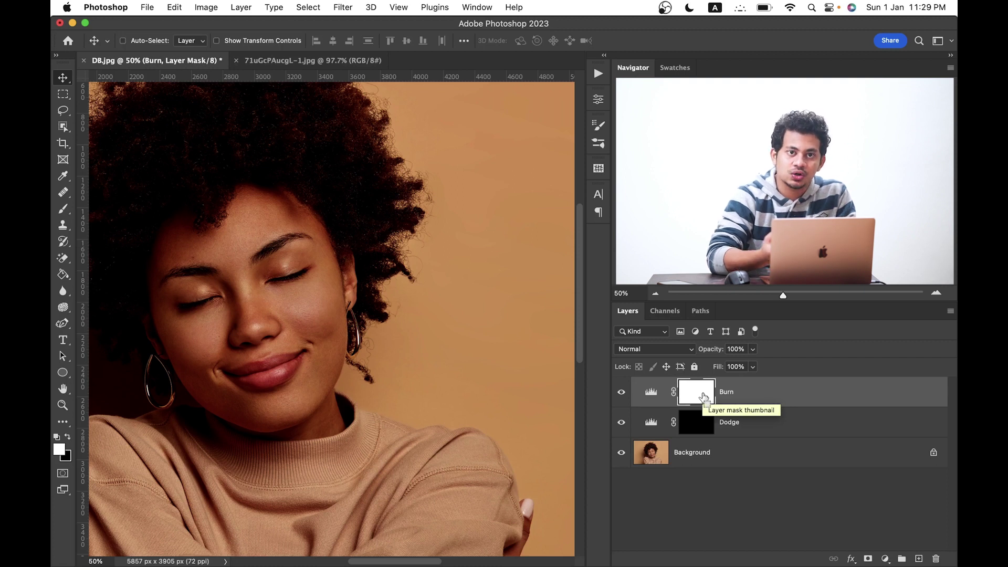
Invert the Burn layer mask to black, hiding the darkening
key("super+i")
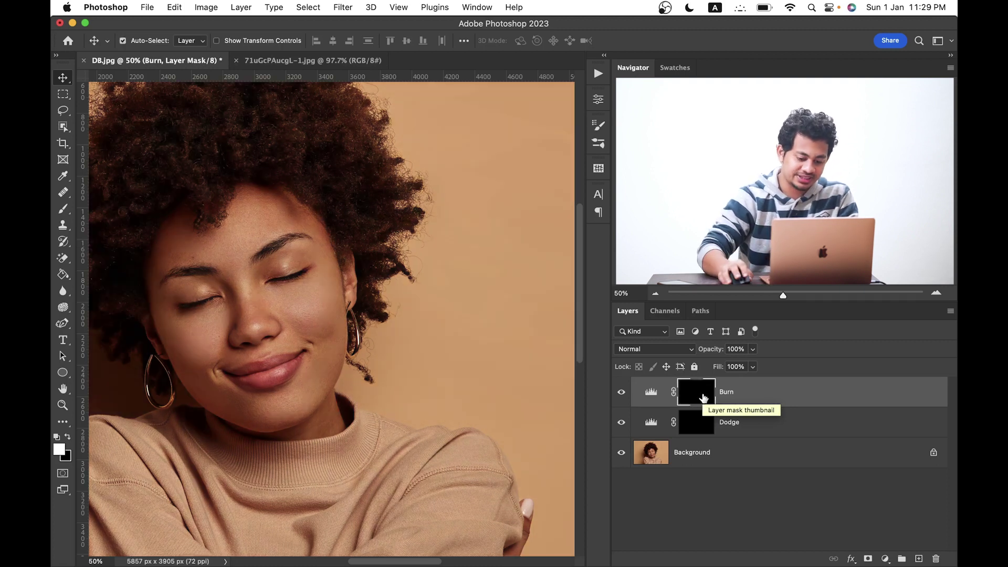
scroll(246, 339, "left", 3)
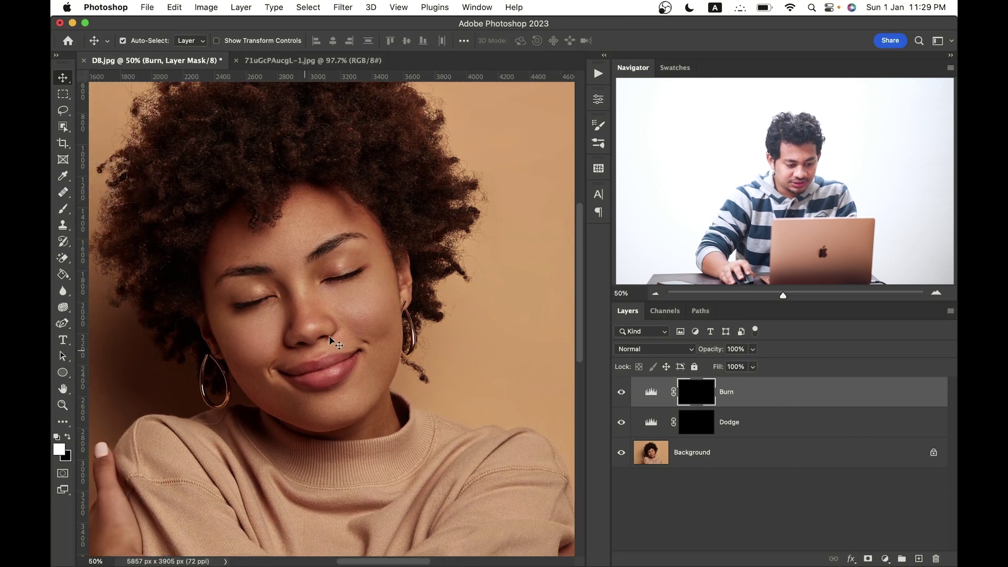
scroll(328, 336, "left", 1)
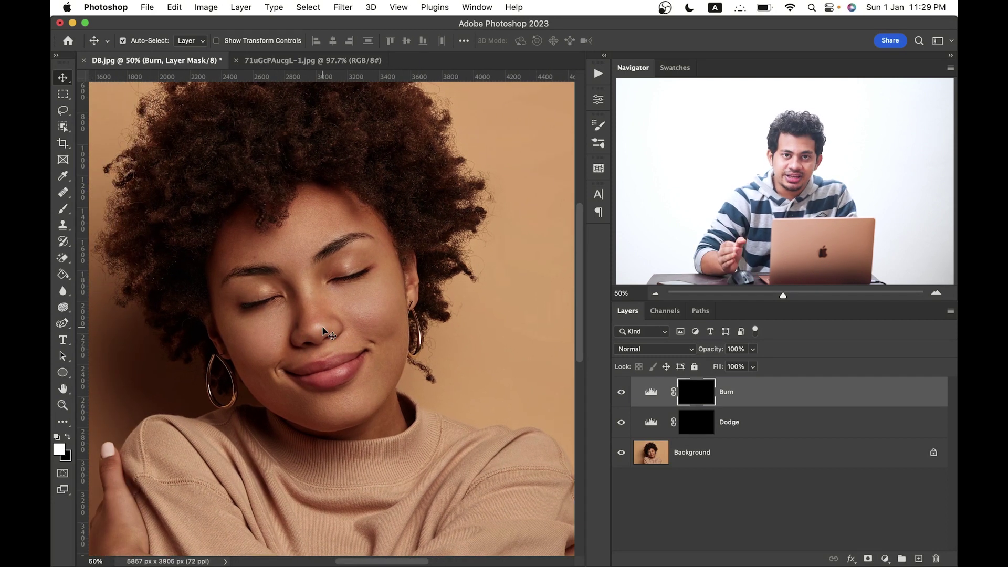
Set up the Brush tool with white foreground, checking hardness, at size 95
key("b")
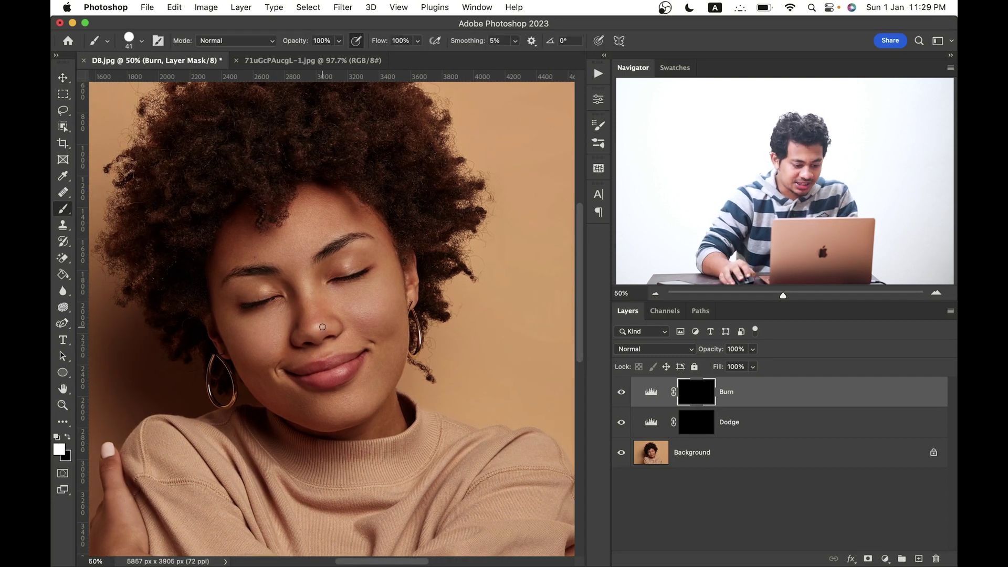
left_click(142, 40)
key("Tab")
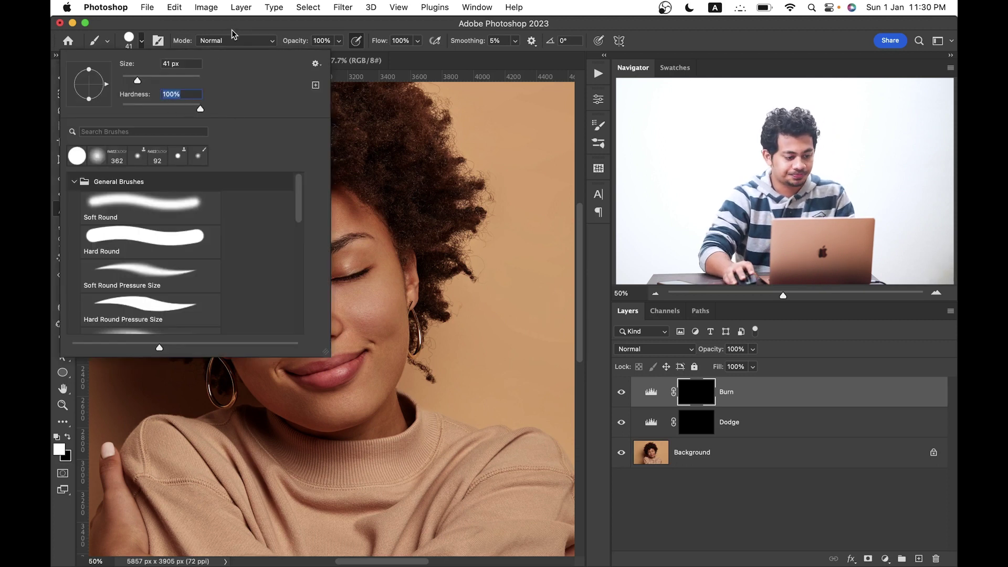
left_click(59, 450)
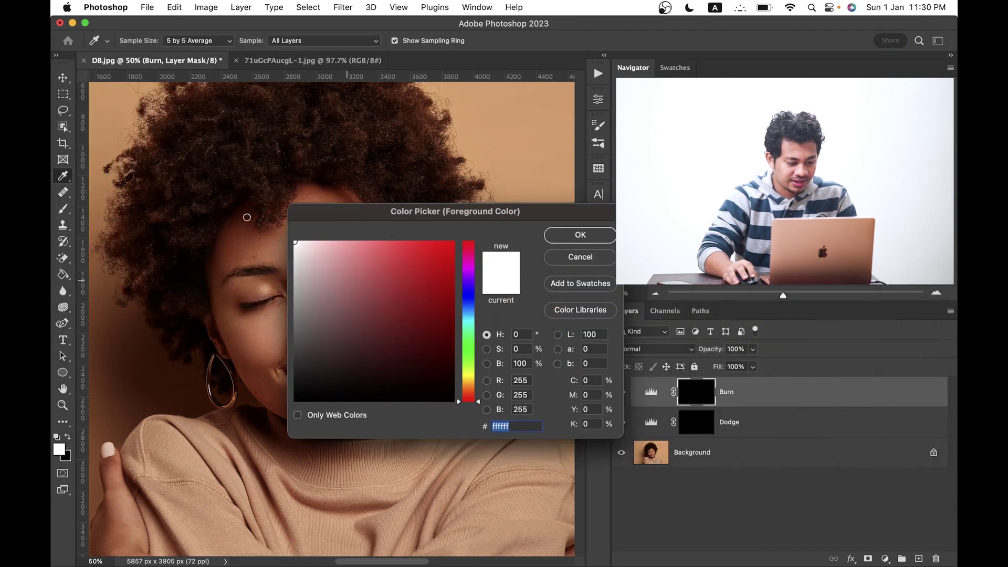
left_click(579, 235)
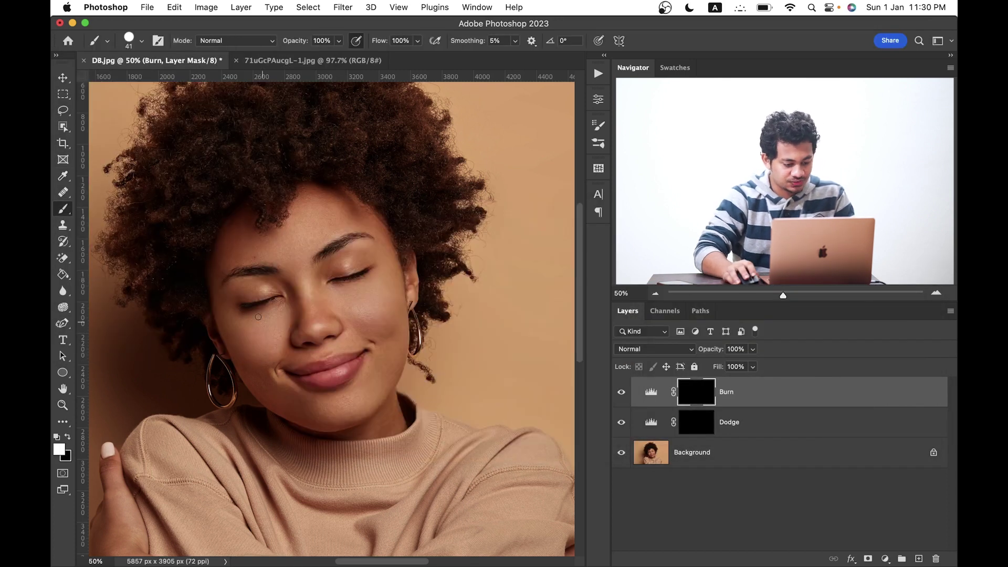
left_click_drag(298, 313, 326, 314)
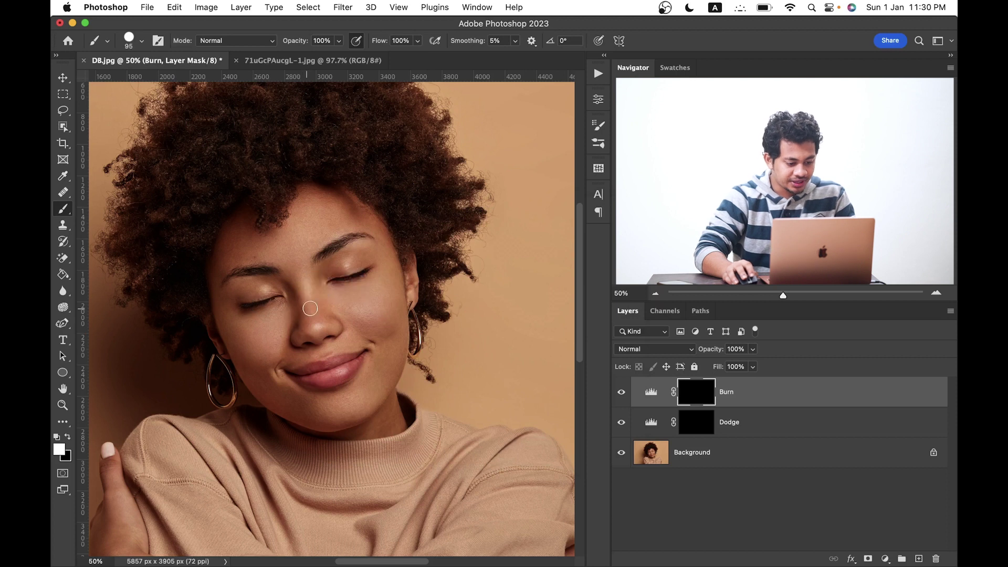
Compare against the contour chart, target the Dodge mask, and set the brush to 84
left_click(278, 60)
scroll(302, 304, "down", 1)
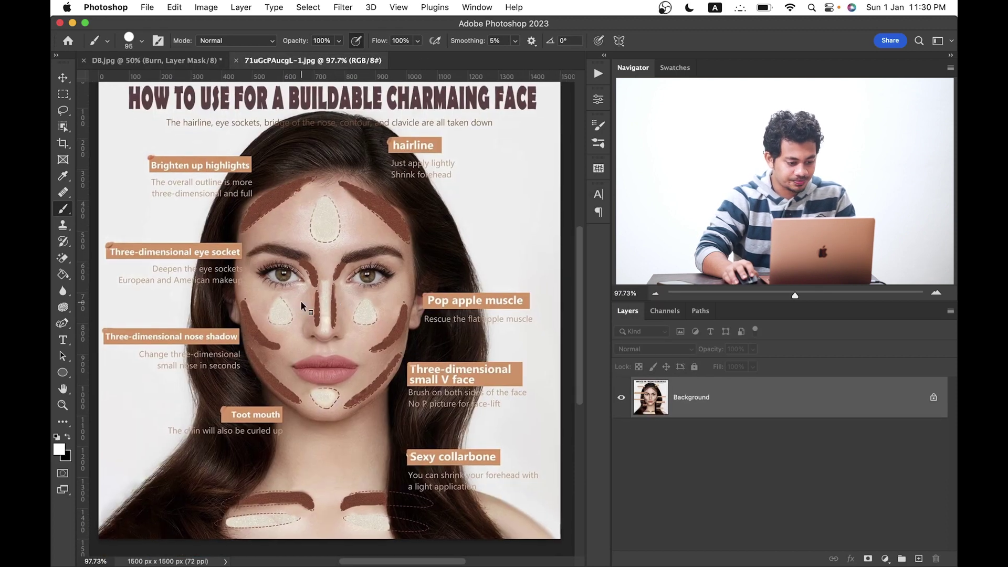
left_click(198, 61)
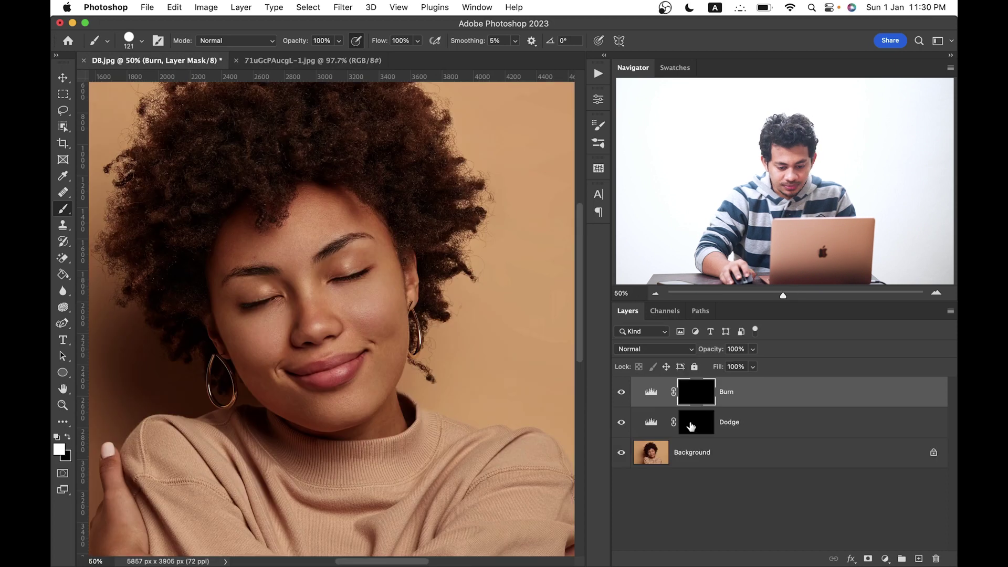
left_click(711, 430)
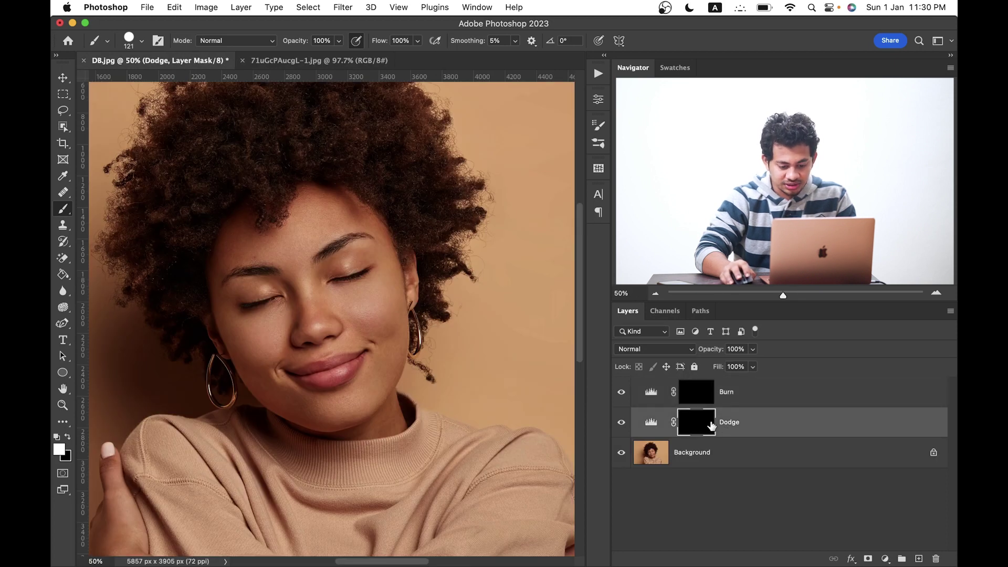
left_click(356, 62)
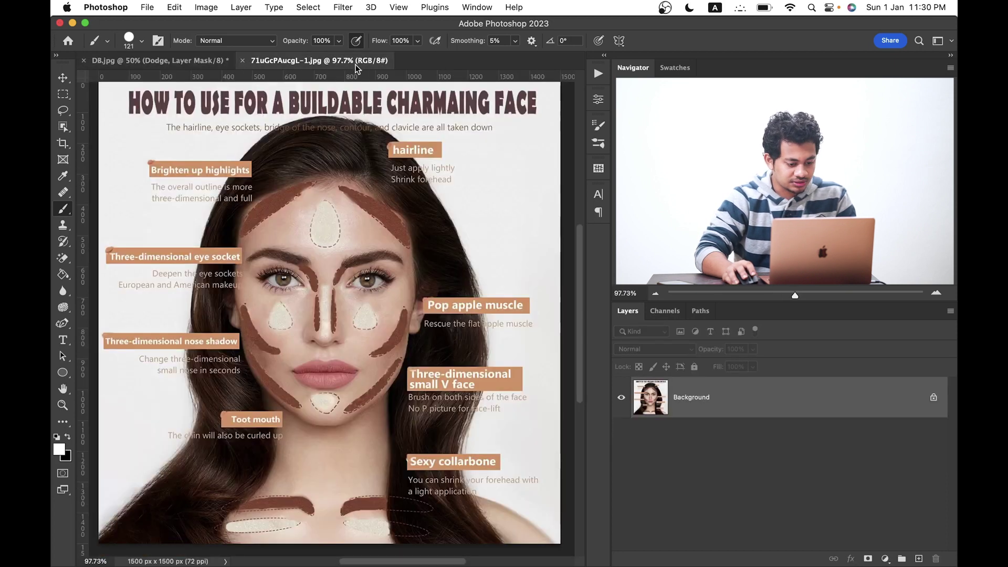
left_click_drag(338, 215, 325, 204)
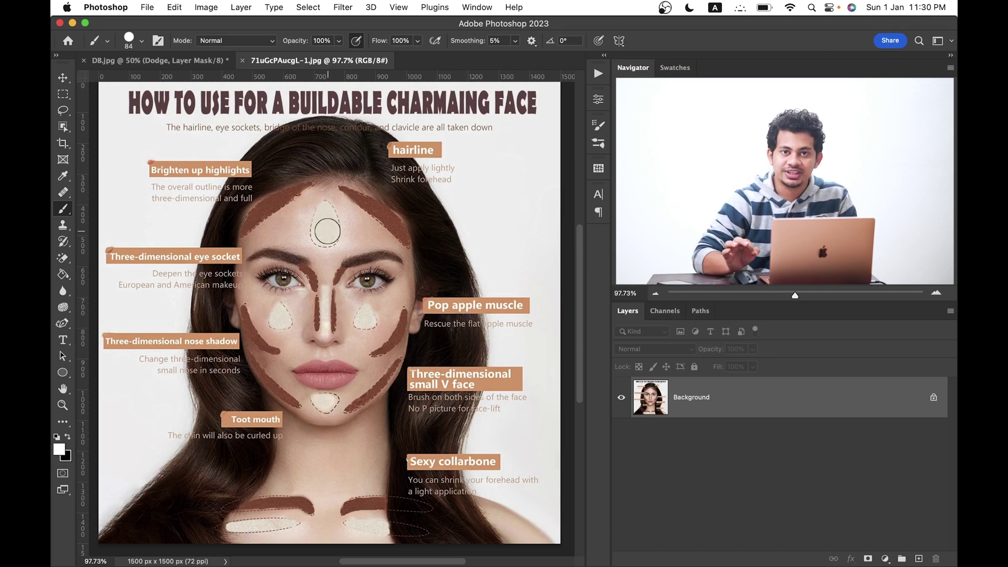
left_click(184, 59)
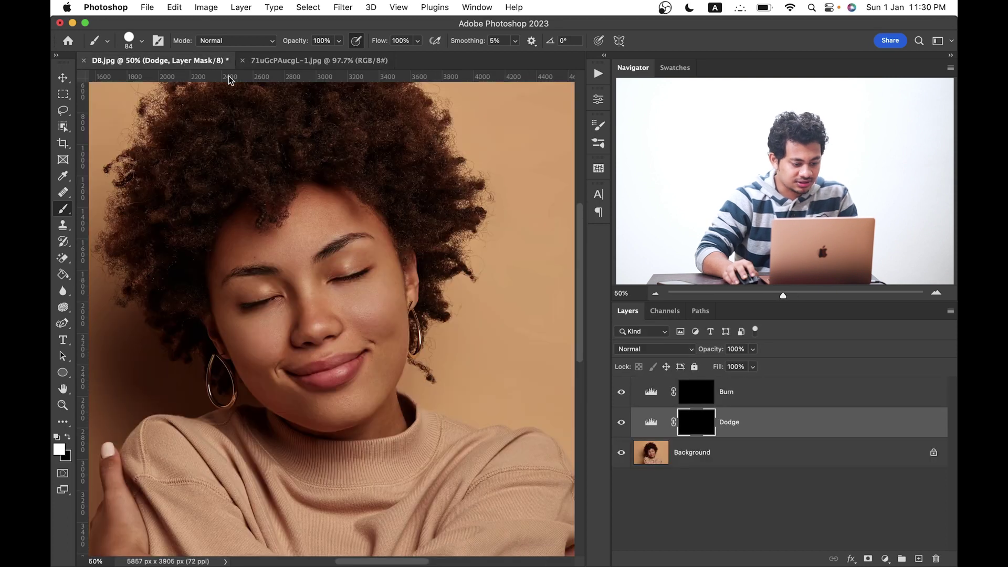
Set the brush to 83 and brighten between the brows and across the forehead
left_click_drag(321, 307, 322, 306)
mouse_move(287, 251)
left_mouse_down()
mouse_move(279, 254)
mouse_move(306, 247)
mouse_move(286, 240)
mouse_move(301, 230)
left_mouse_up()
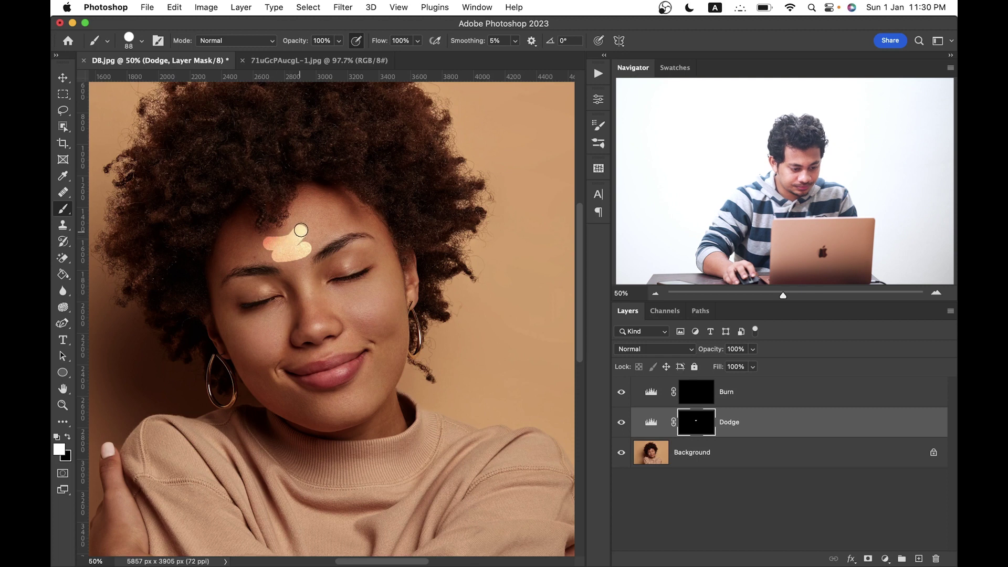
left_click_drag(313, 321, 297, 273)
left_click(297, 272)
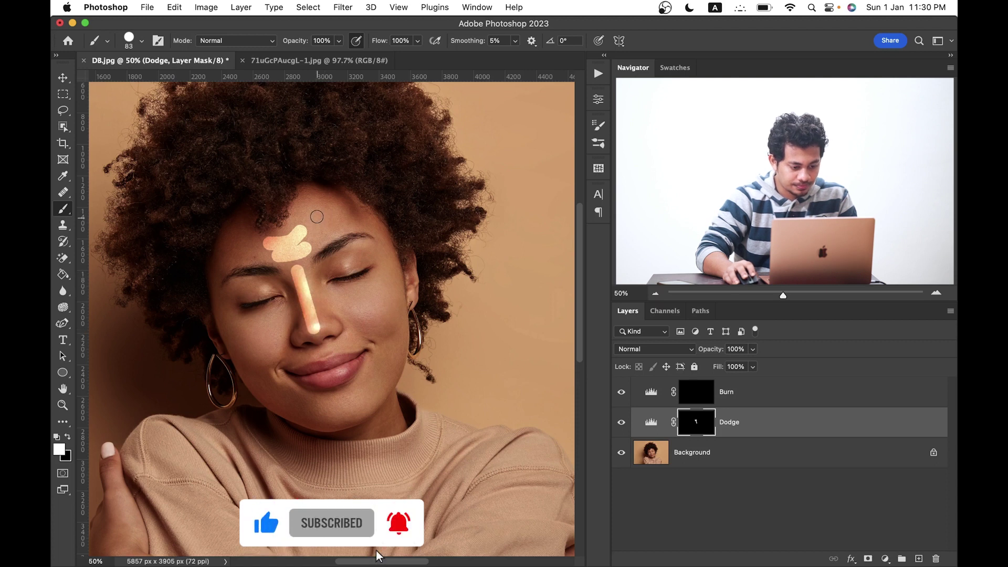
left_click_drag(313, 206, 335, 220)
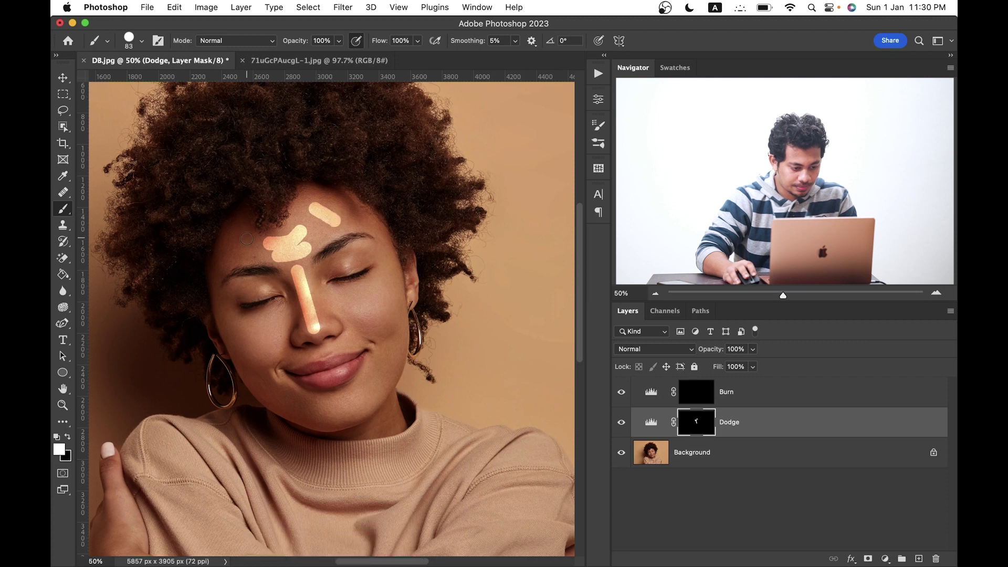
left_click_drag(243, 241, 236, 251)
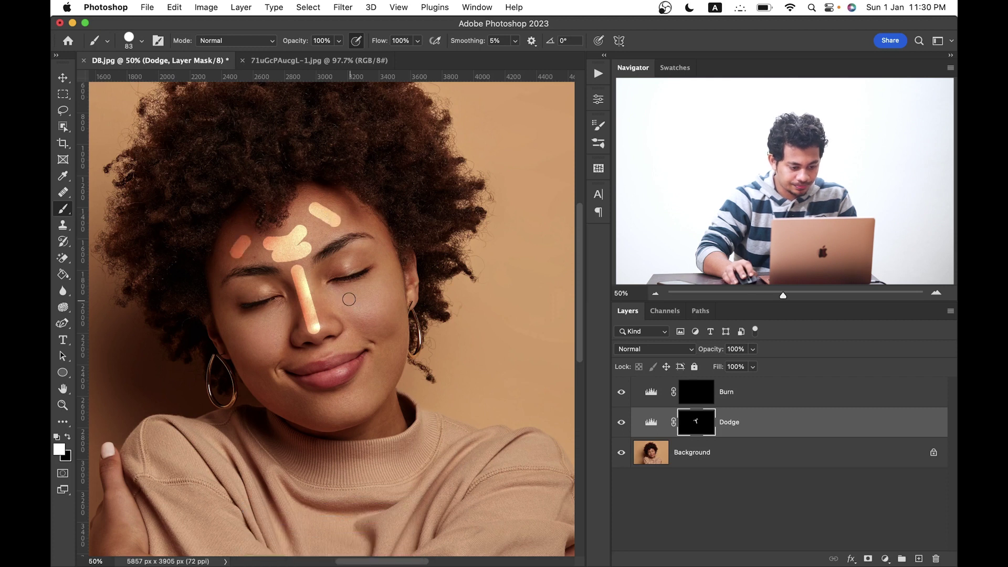
Brighten both cheeks, the chin and lower cheeks, then shrink the brush to 44
mouse_move(342, 297)
left_mouse_down()
mouse_move(378, 325)
mouse_move(371, 299)
mouse_move(386, 297)
left_mouse_up()
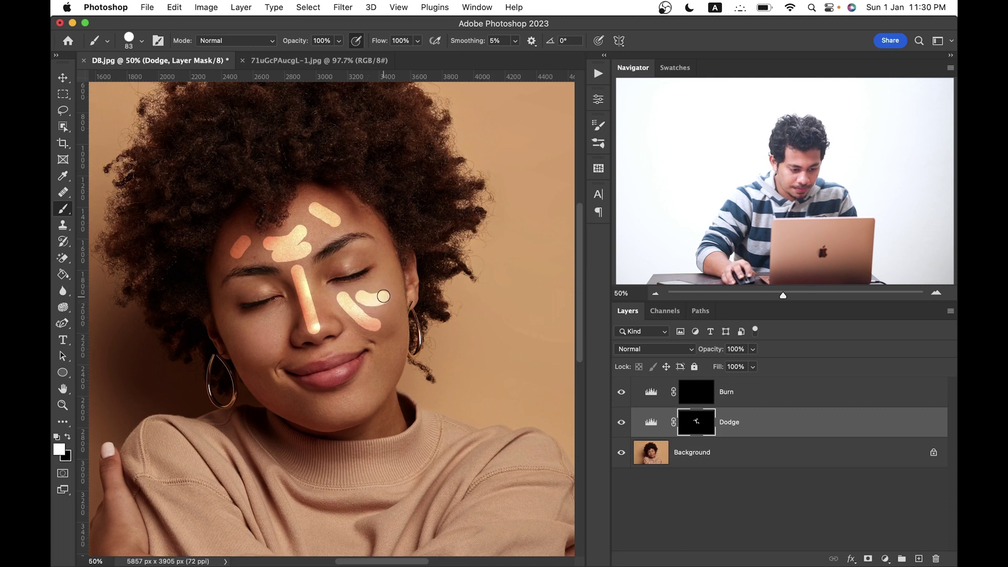
mouse_move(278, 324)
left_mouse_down()
mouse_move(251, 357)
mouse_move(240, 338)
left_mouse_up()
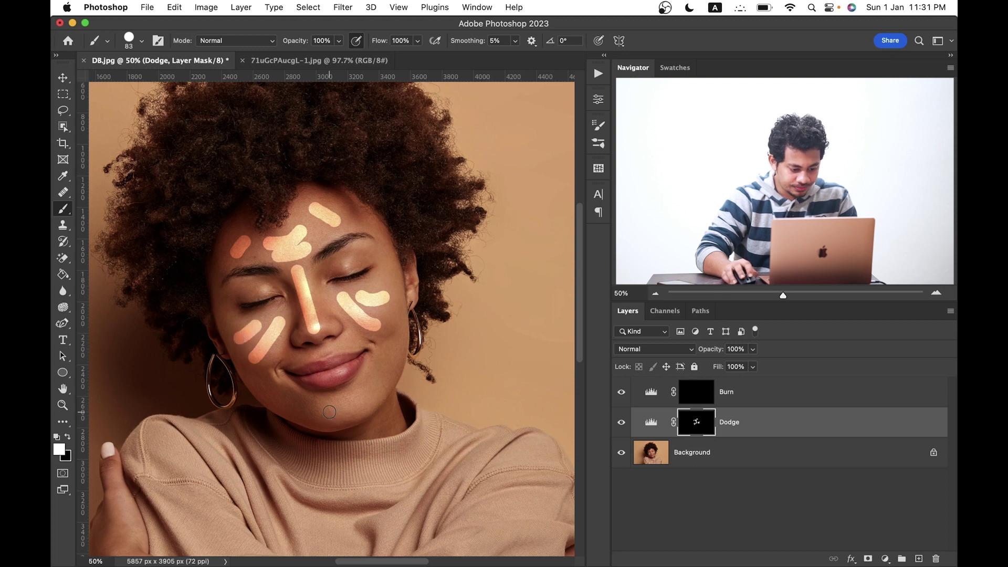
left_click_drag(328, 413, 357, 405)
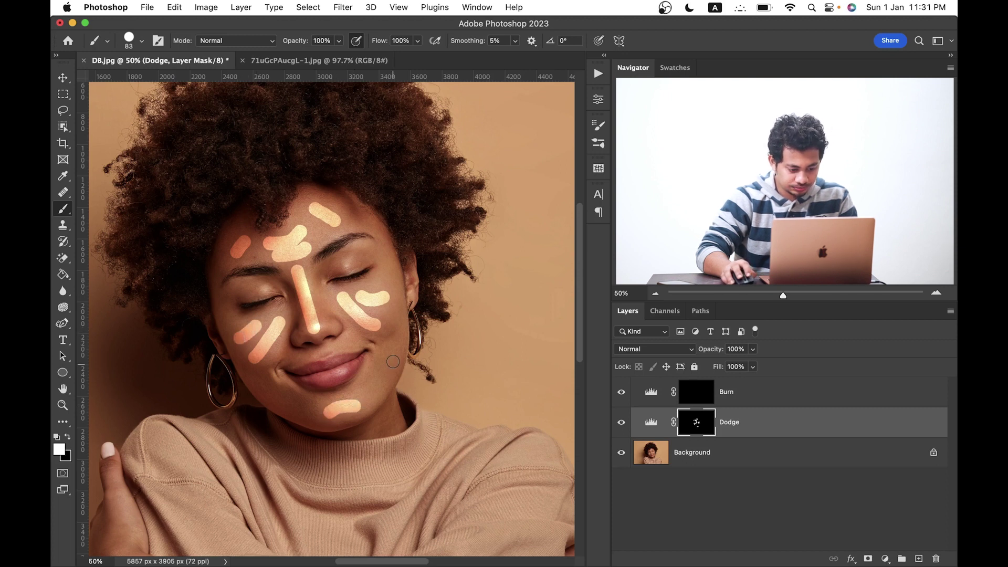
left_click_drag(400, 322, 387, 353)
left_click_drag(274, 385, 293, 397)
left_click_drag(384, 373, 374, 386)
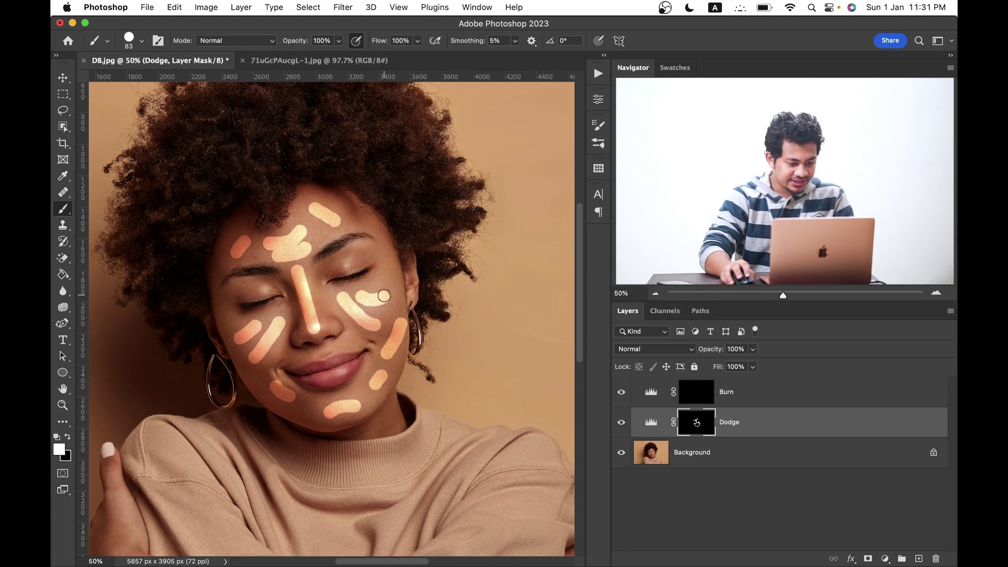
left_click_drag(375, 297, 373, 296)
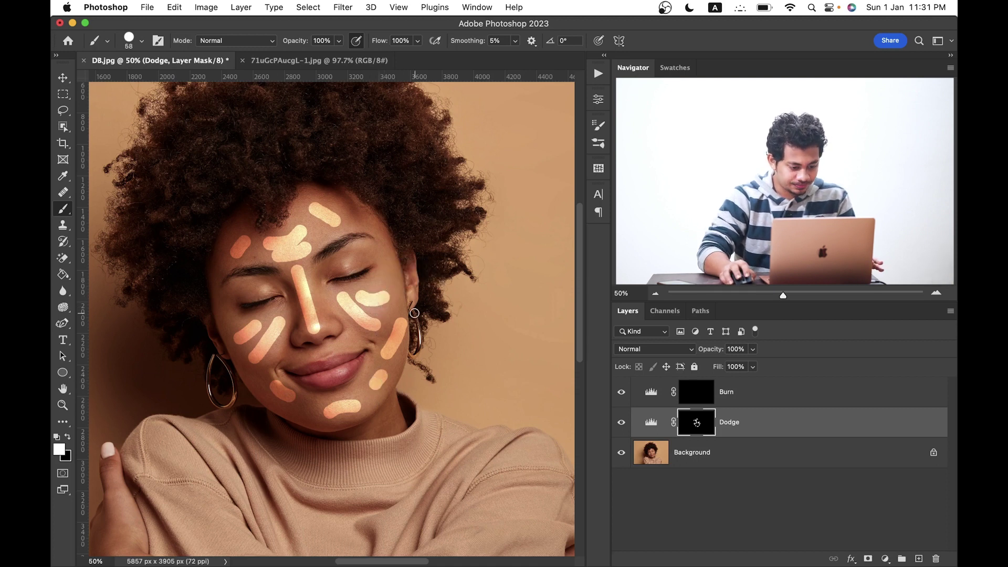
left_click_drag(325, 356, 344, 347)
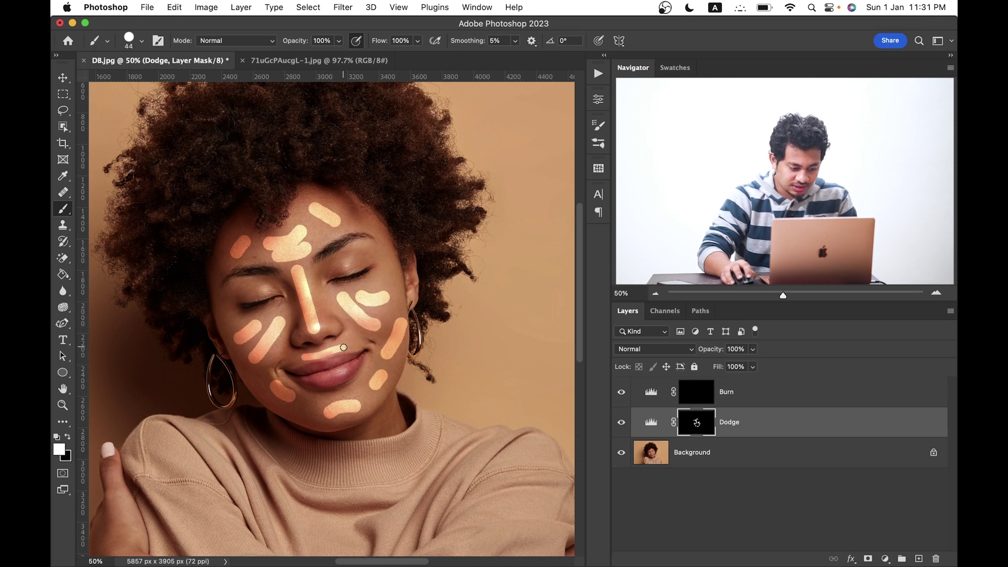
Check the contour chart, target the Burn layer mask, and return to the portrait
left_click(313, 63)
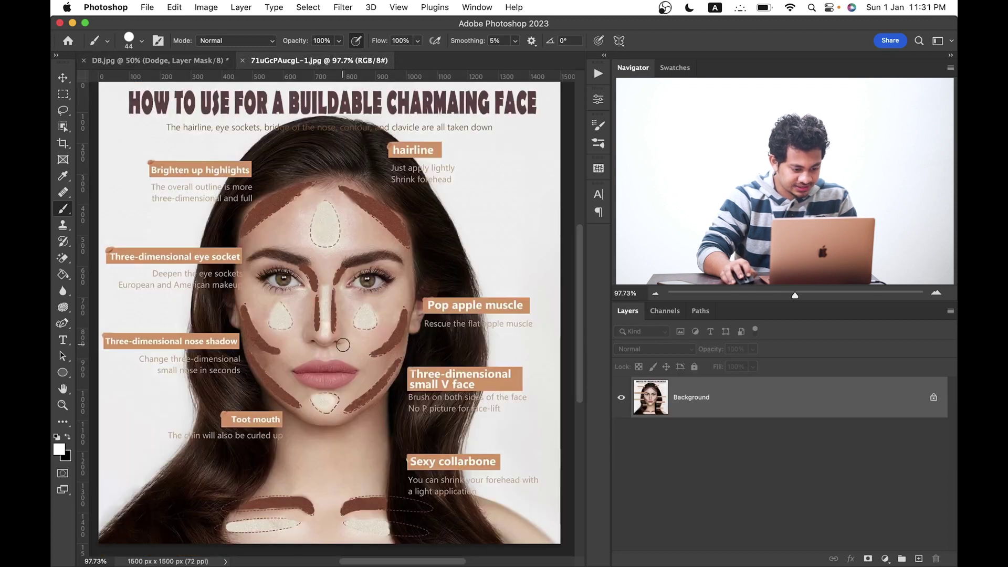
left_click(175, 62)
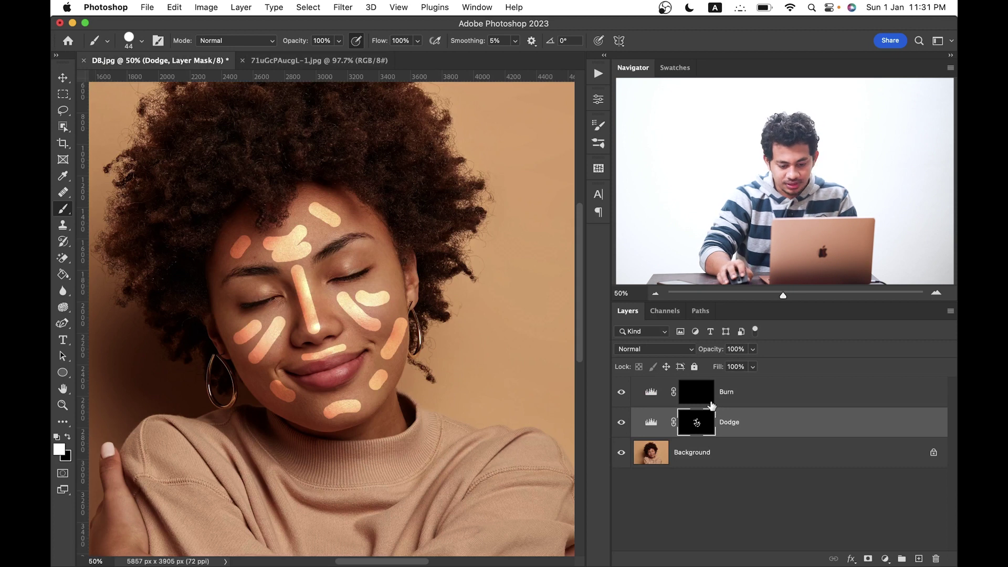
left_click(707, 399)
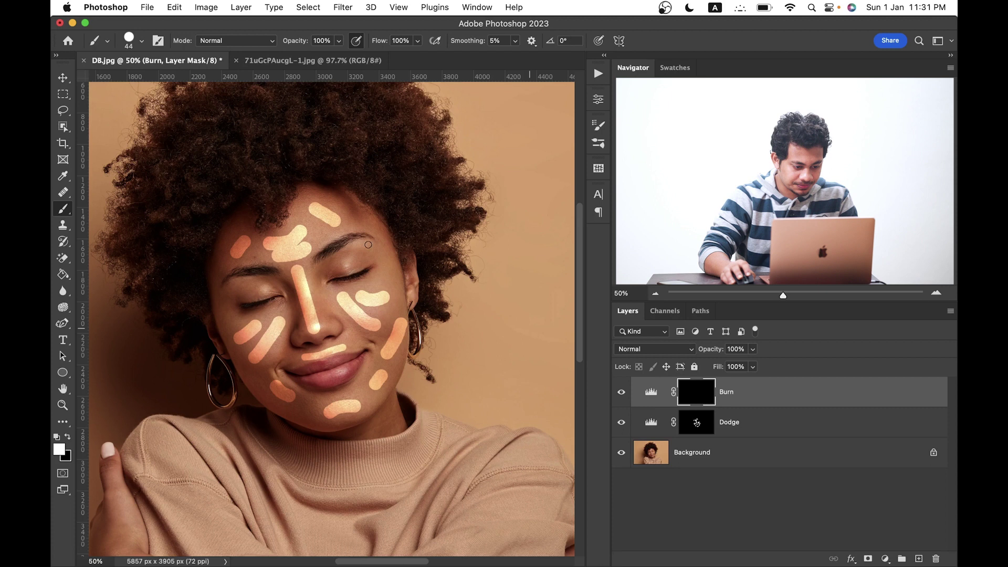
left_click(316, 62)
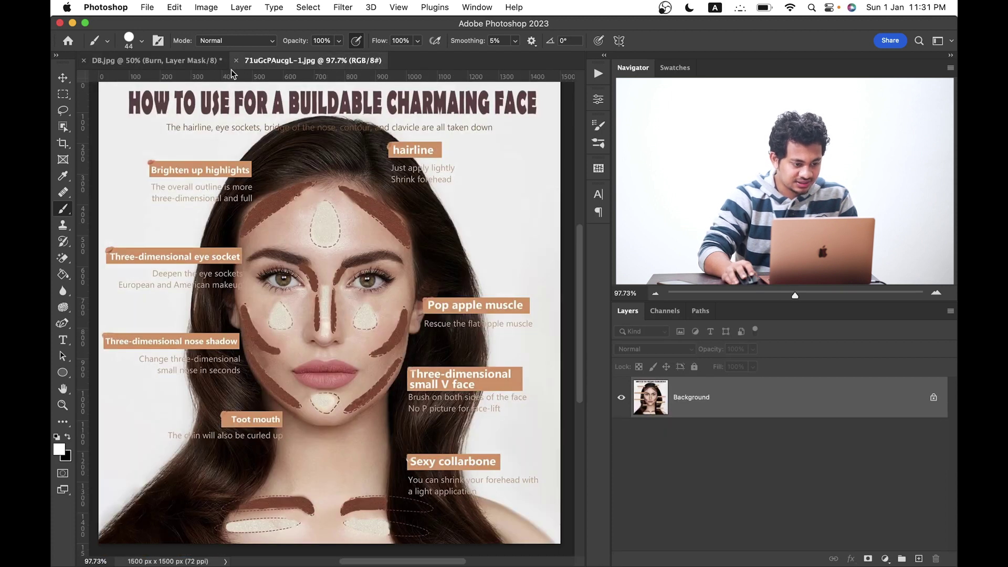
left_click(196, 60)
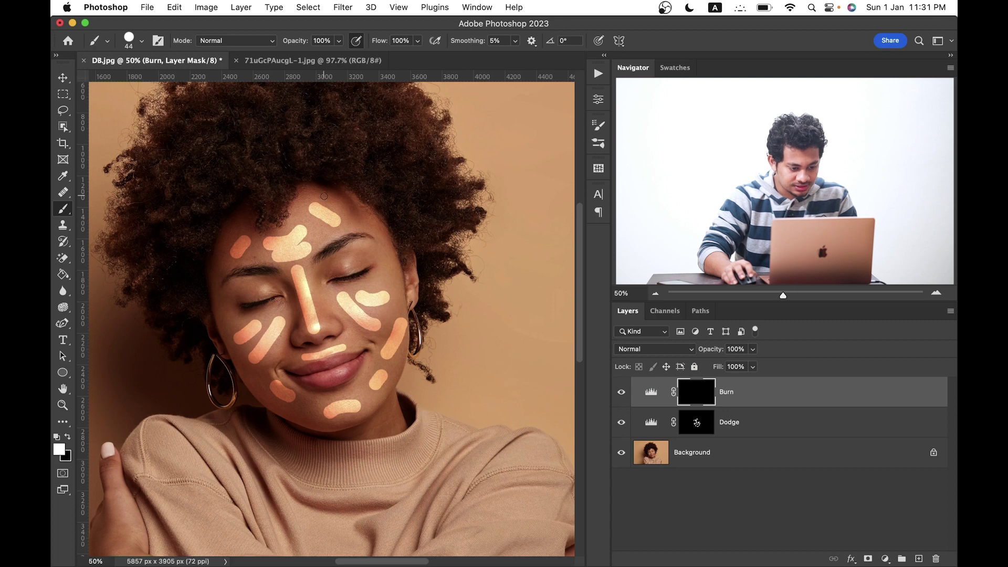
Paint shadows along the temples, cheek edges, jawline, under the chin and nose side, brush size 50
mouse_move(325, 196)
left_mouse_down()
mouse_move(353, 196)
mouse_move(315, 195)
mouse_move(361, 215)
left_mouse_up()
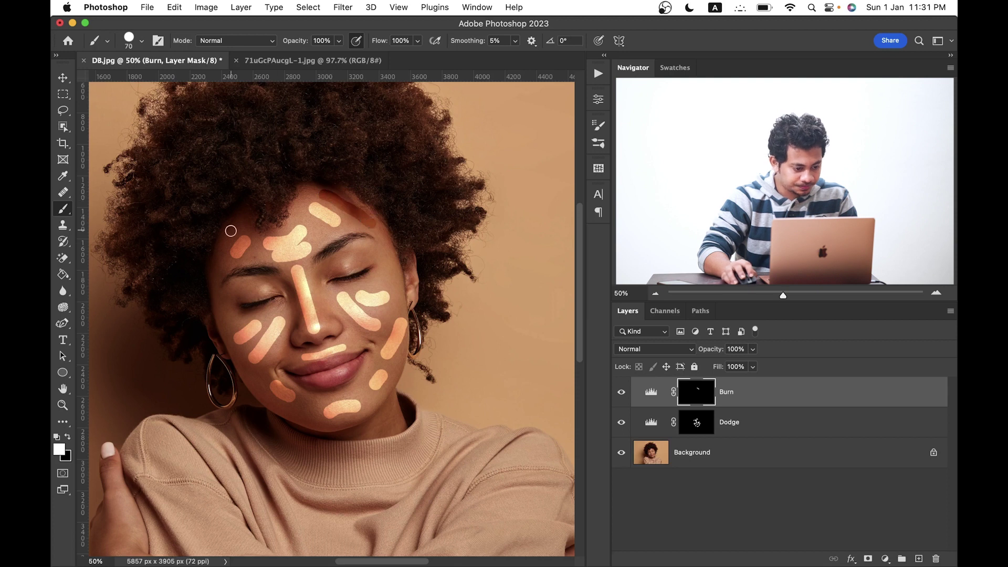
left_click_drag(234, 225, 217, 268)
left_click_drag(344, 269, 343, 268)
left_click_drag(388, 242, 400, 296)
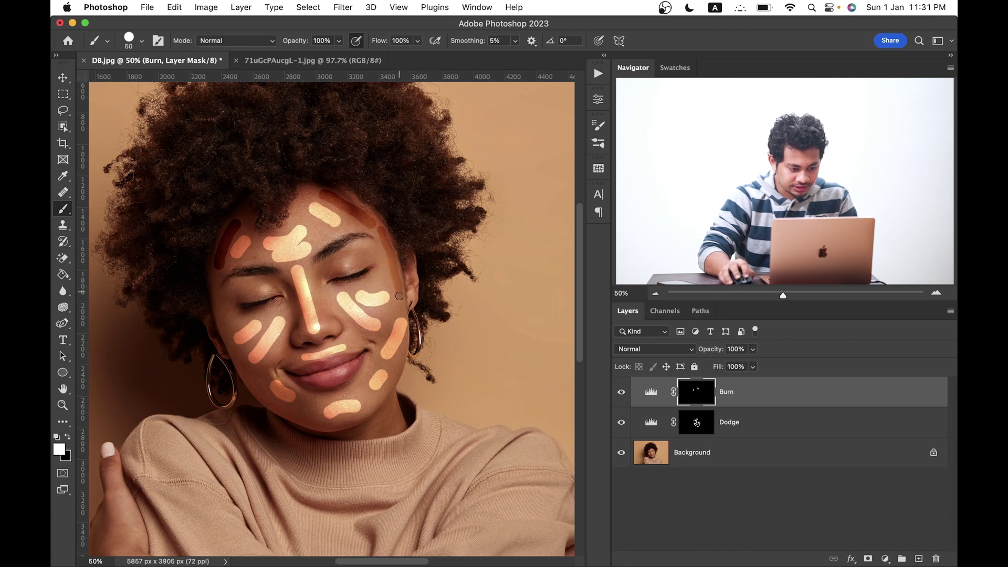
left_click_drag(212, 275, 225, 331)
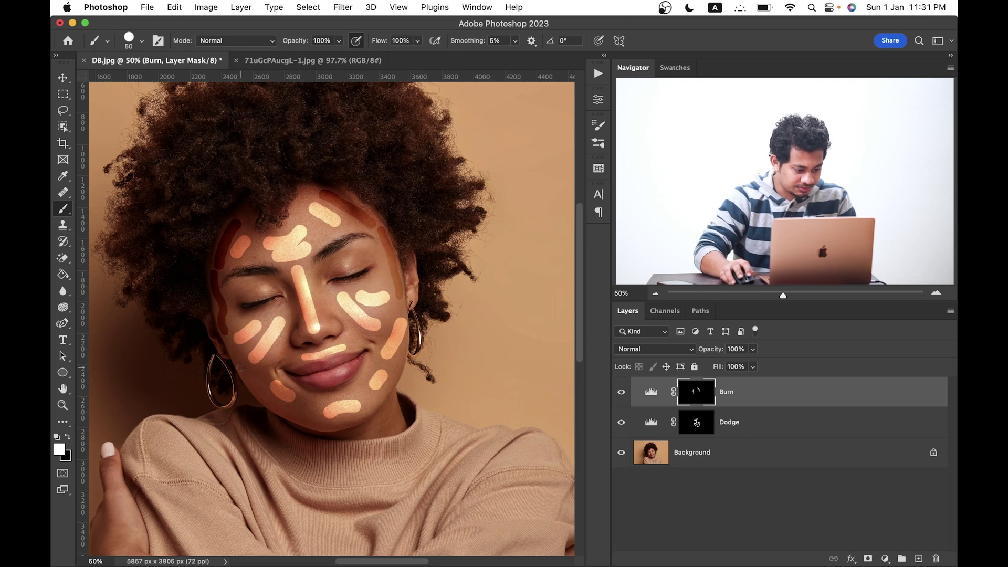
left_click_drag(240, 367, 254, 386)
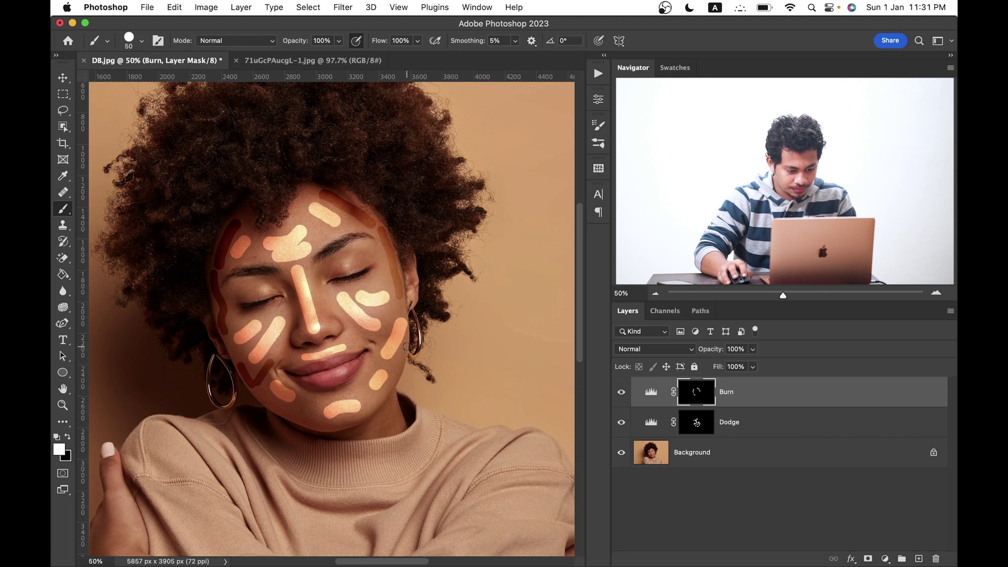
left_click_drag(398, 307, 391, 319)
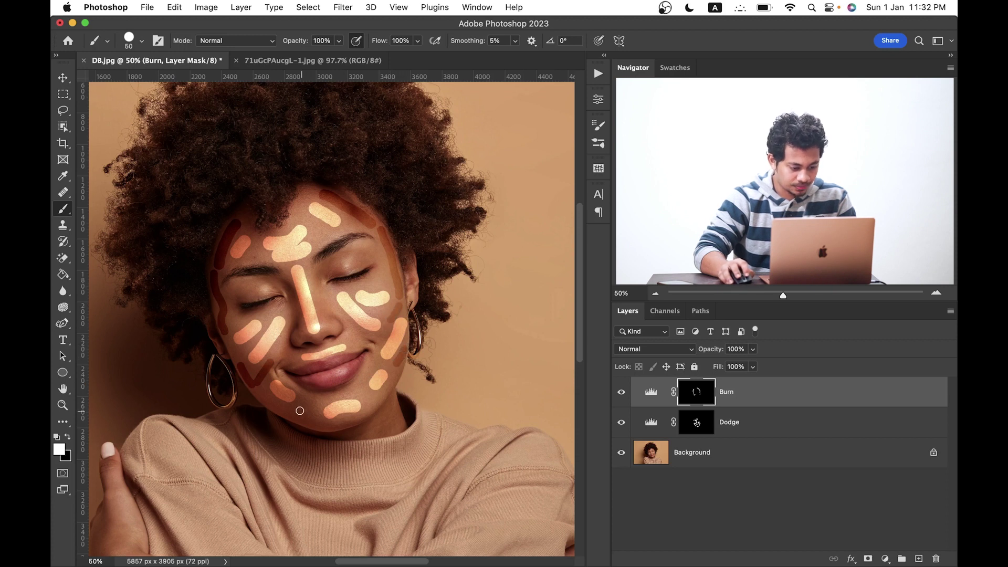
left_click_drag(292, 414, 312, 417)
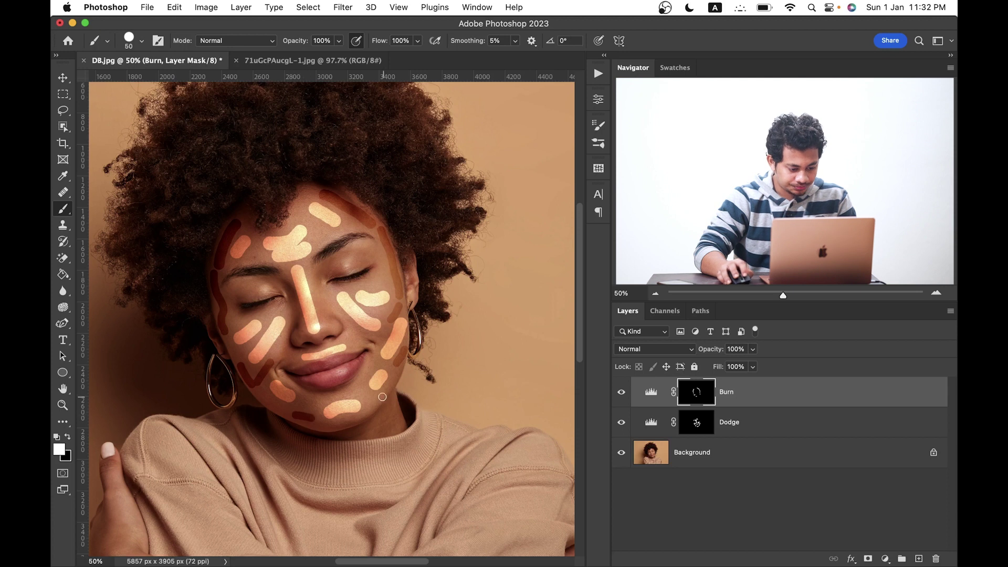
mouse_move(313, 281)
left_mouse_down()
mouse_move(324, 314)
mouse_move(289, 289)
mouse_move(297, 316)
left_mouse_up()
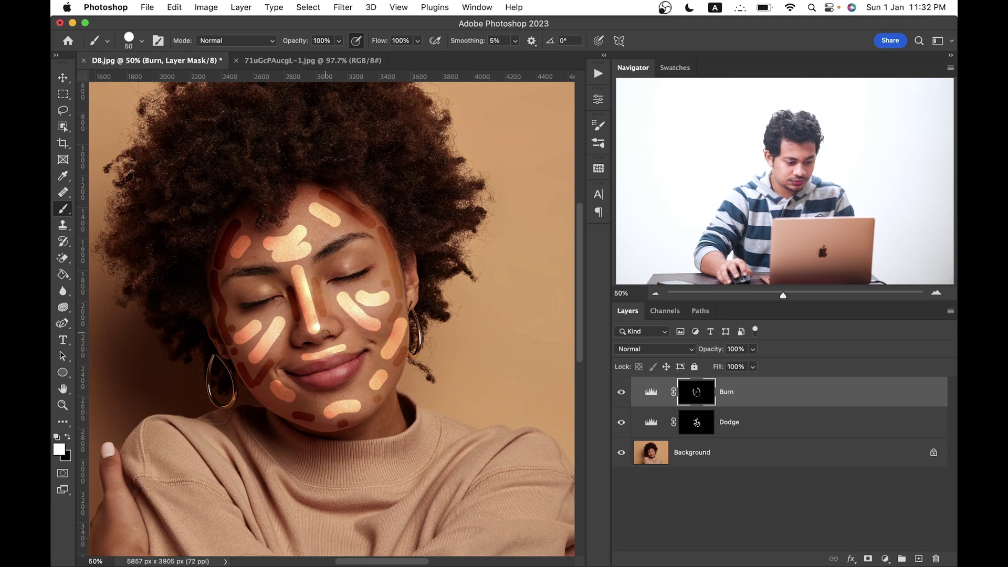
Give the Burn layer mask a feather of about 45 px
scroll(326, 334, "down", 1)
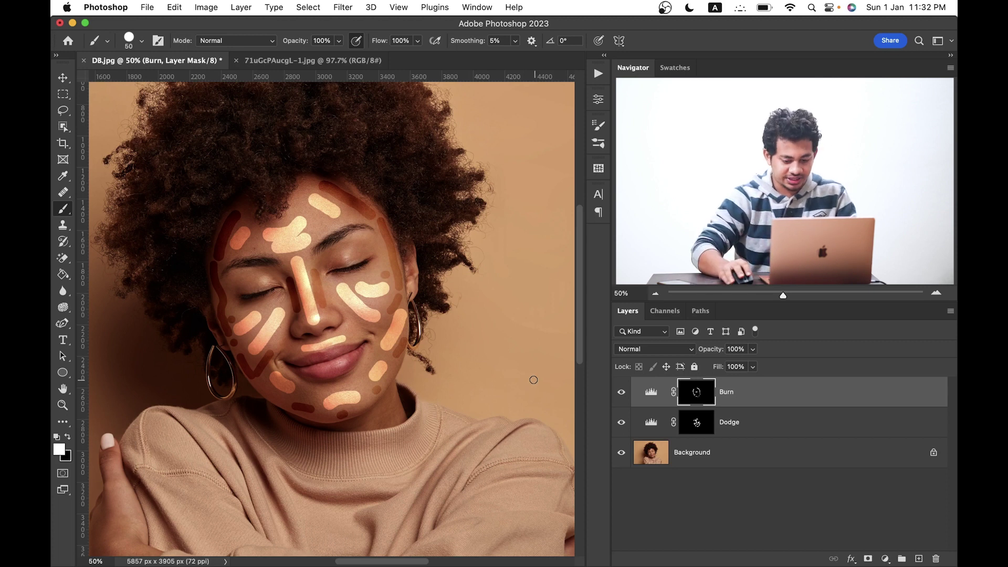
double_click(692, 391)
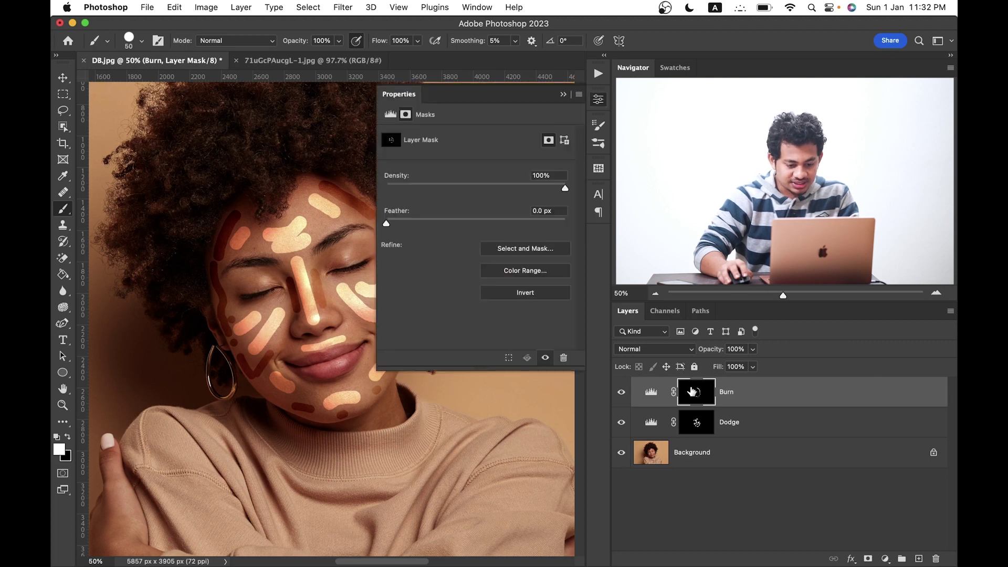
scroll(339, 212, "right", 3)
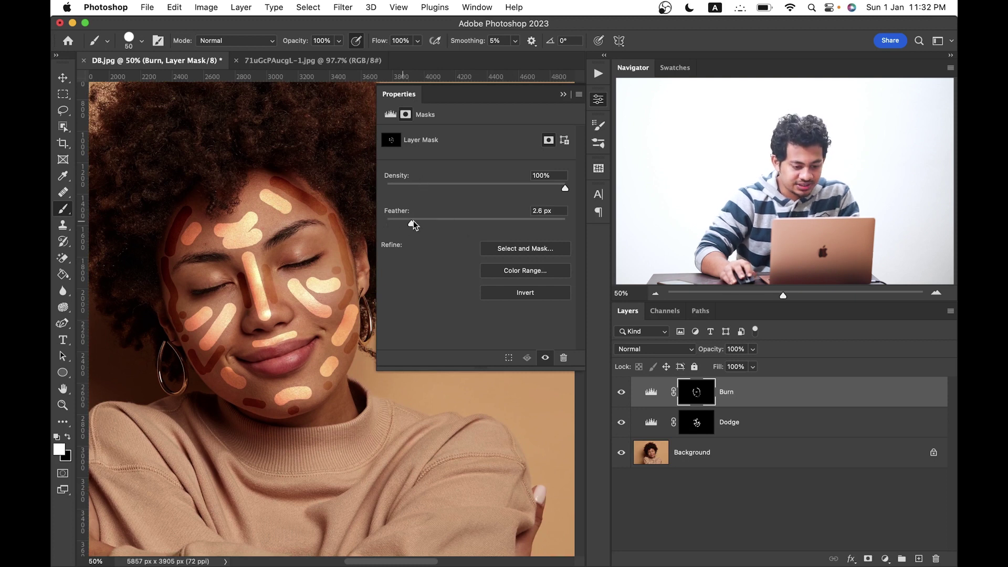
mouse_move(414, 224)
left_mouse_down()
mouse_move(491, 229)
mouse_move(479, 222)
left_mouse_up()
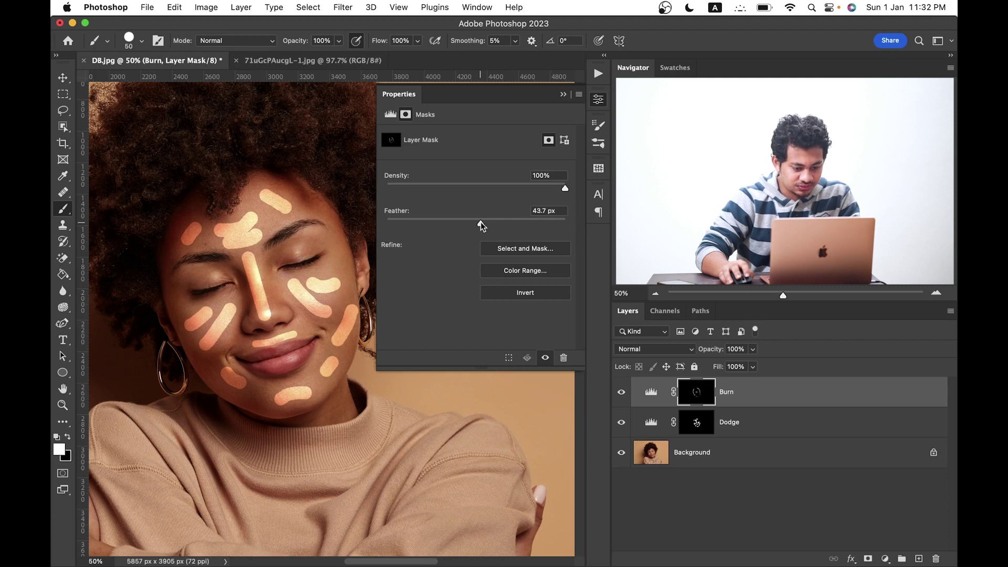
left_click(557, 211)
key("Up")
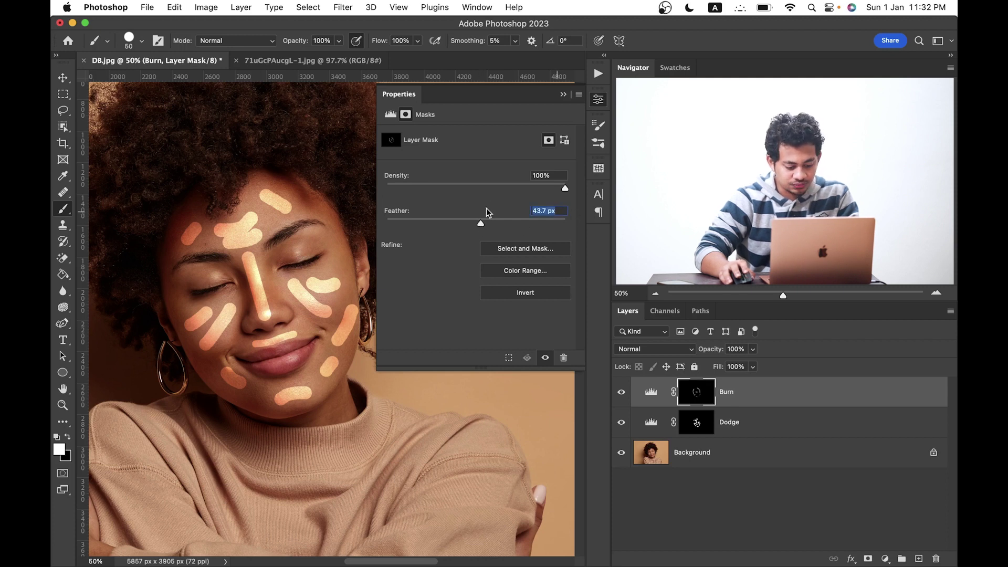
type("45")
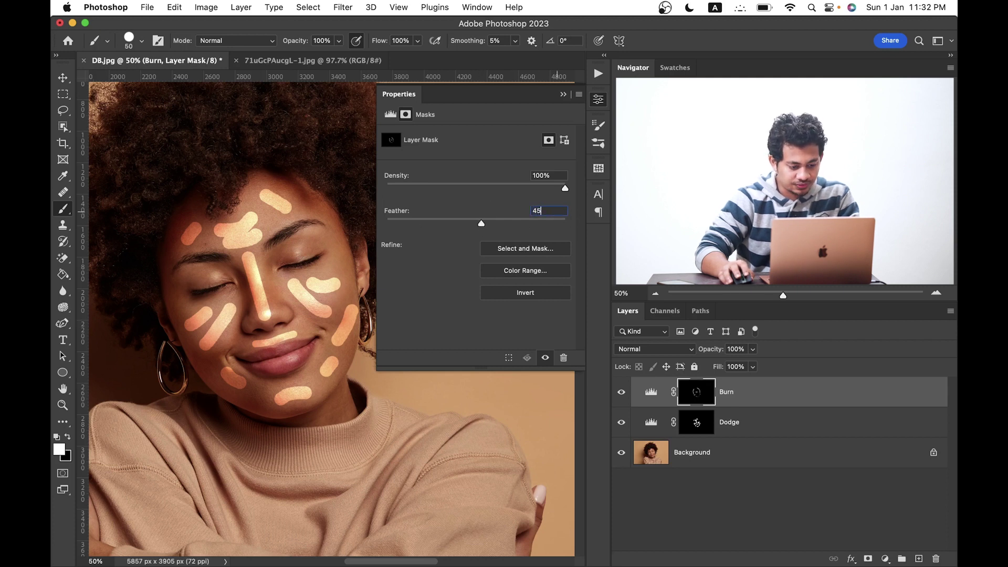
left_click(599, 99)
Toggle the Burn layer's visibility to compare the effect before and after
left_click(621, 392)
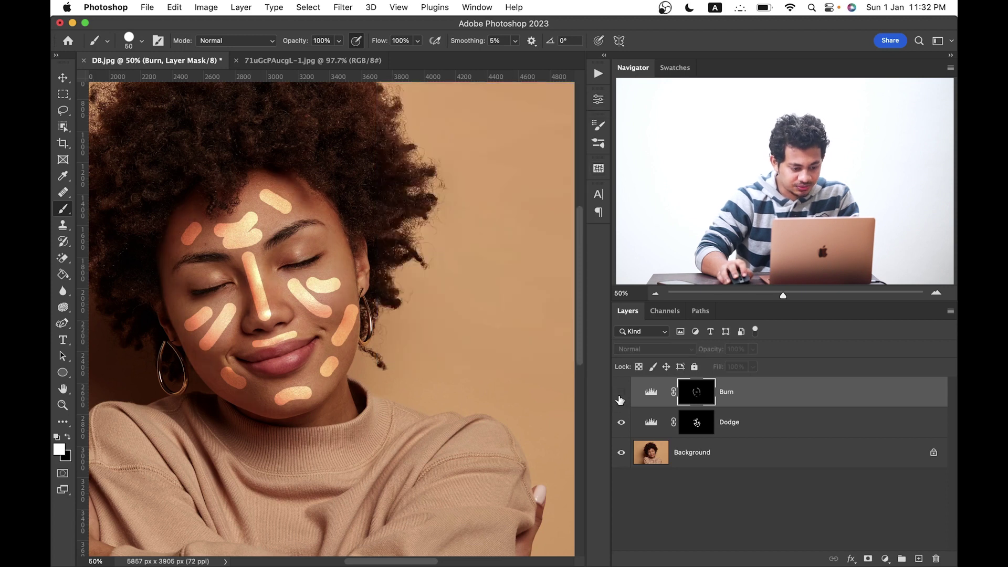
left_click(621, 392)
left_click(621, 393)
left_click(620, 393)
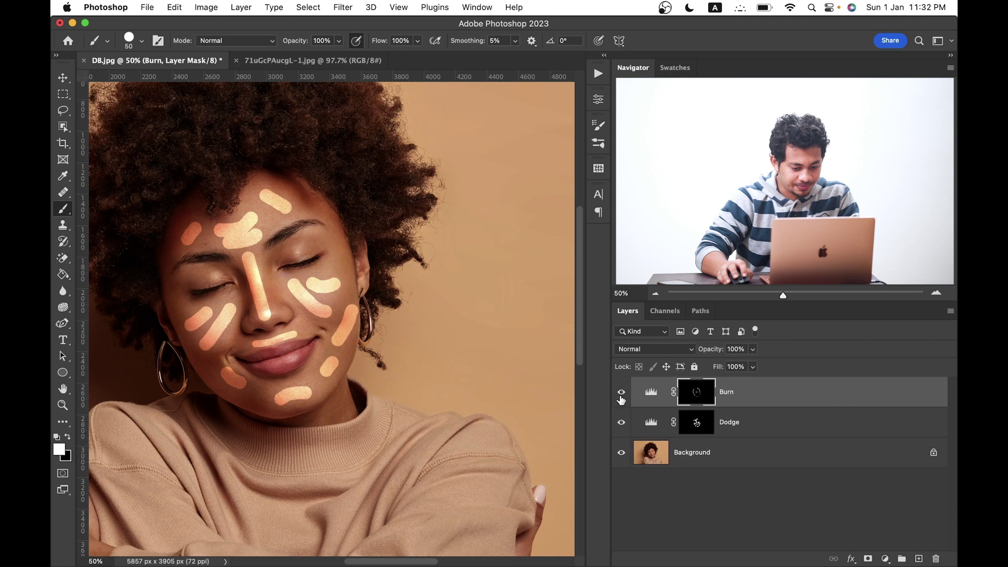
Raise the Burn mask's feather to 55 px
double_click(694, 394)
left_click_drag(483, 224, 485, 223)
key("Tab")
type("55")
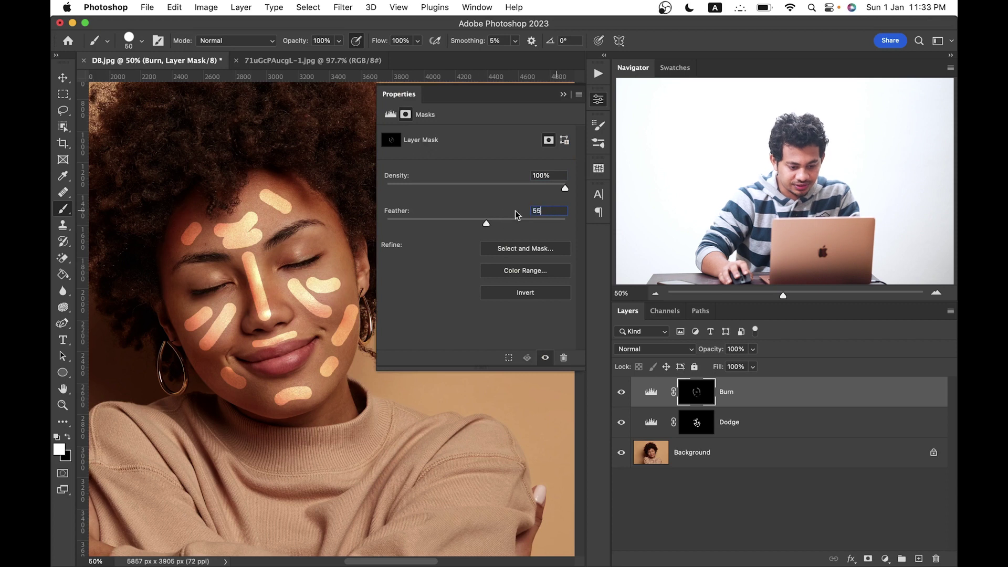
left_click(598, 99)
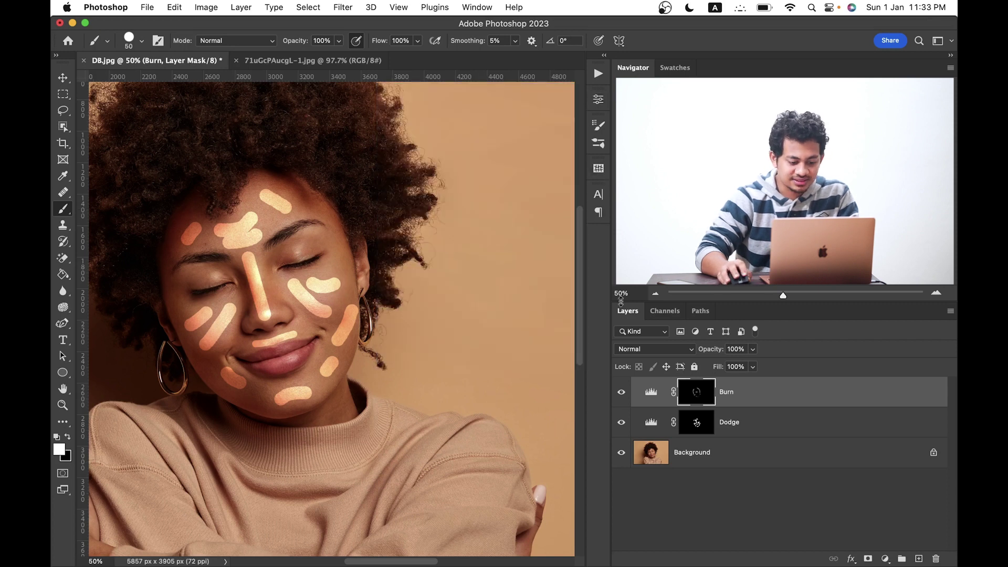
Set the Dodge layer mask's Feather to 60 px in the mask Properties
left_click(701, 424)
double_click(700, 424)
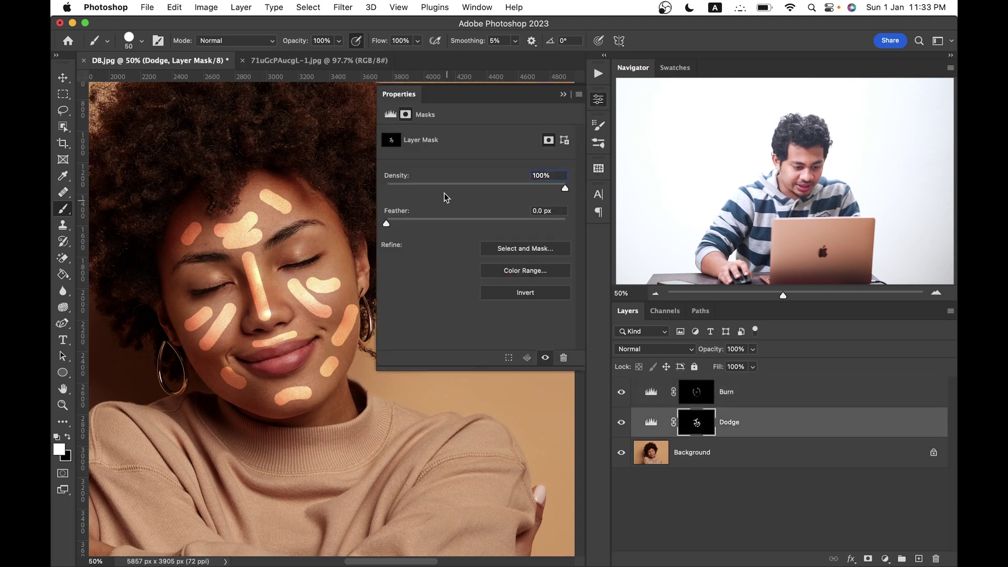
left_click_drag(451, 220, 489, 225)
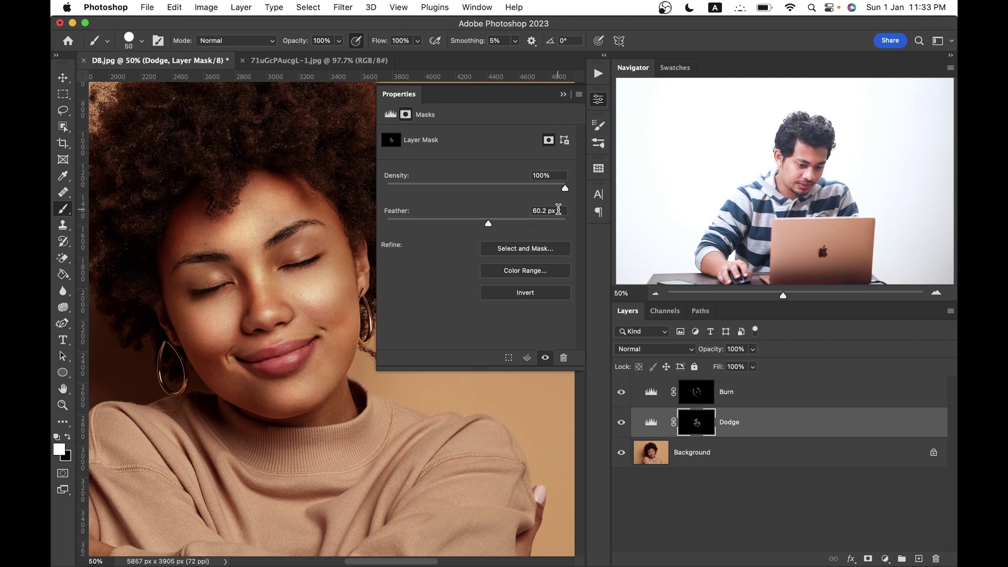
left_click(557, 210)
type("60")
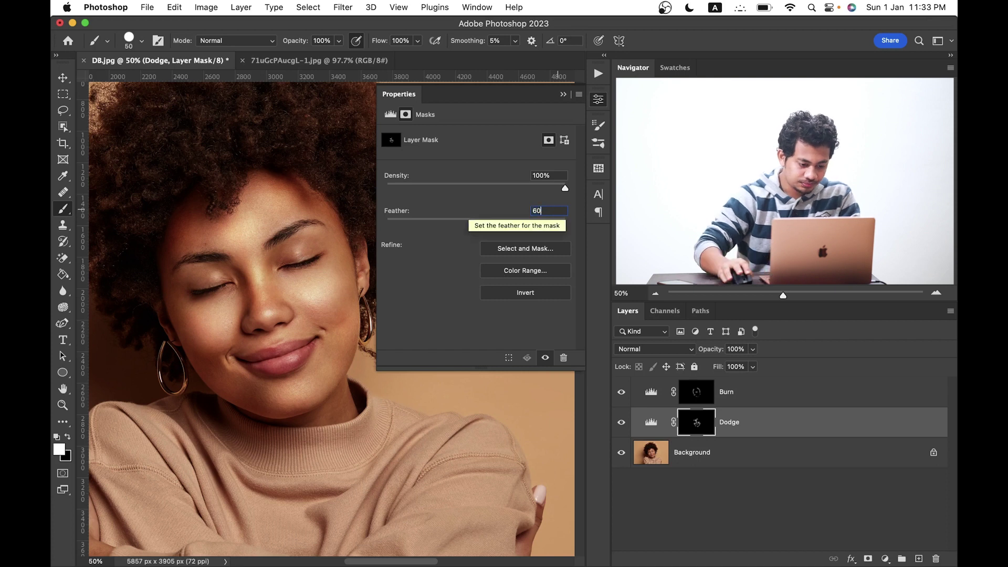
left_click(599, 98)
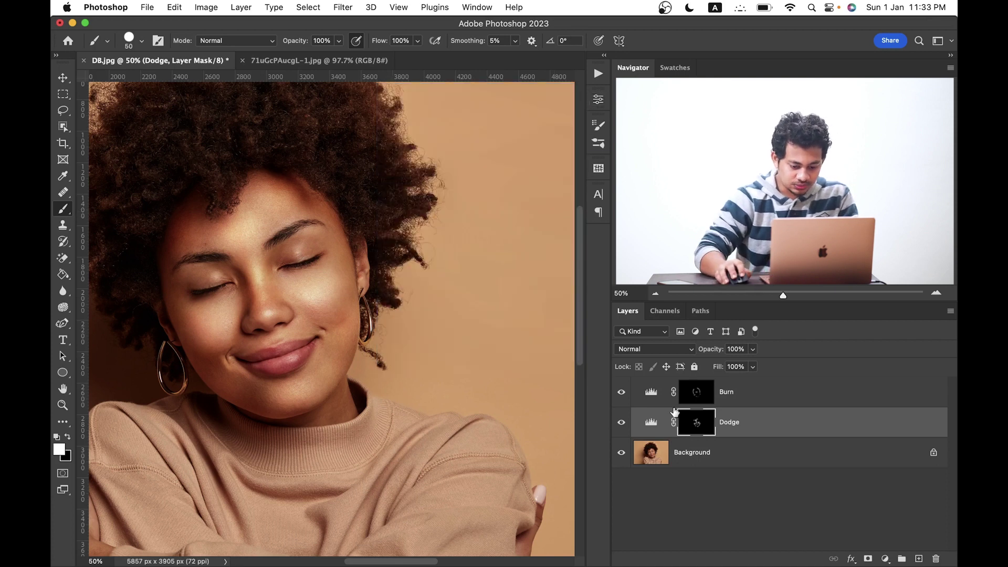
left_click(746, 403)
left_click(751, 422)
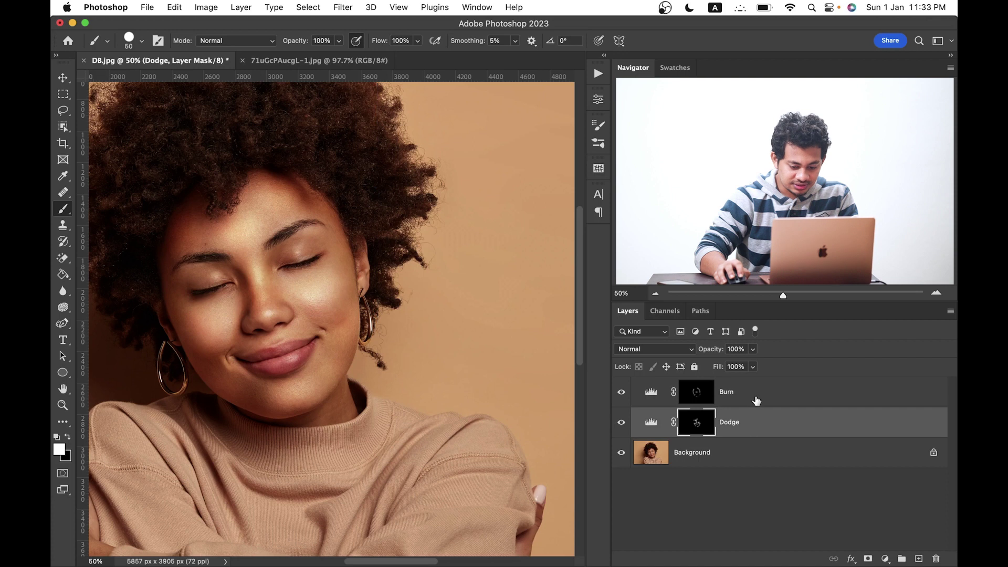
left_click(756, 402)
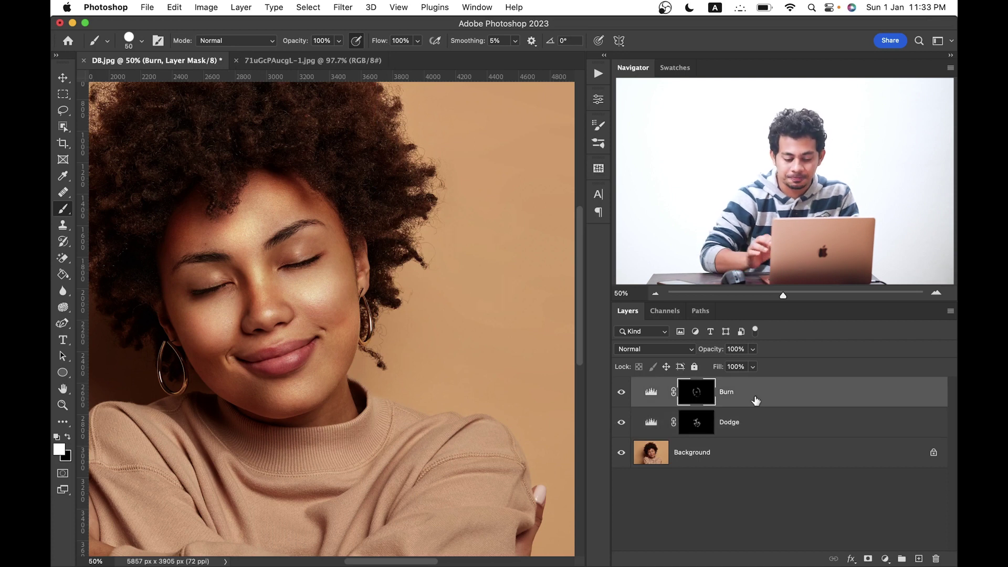
left_click(621, 453, "alt")
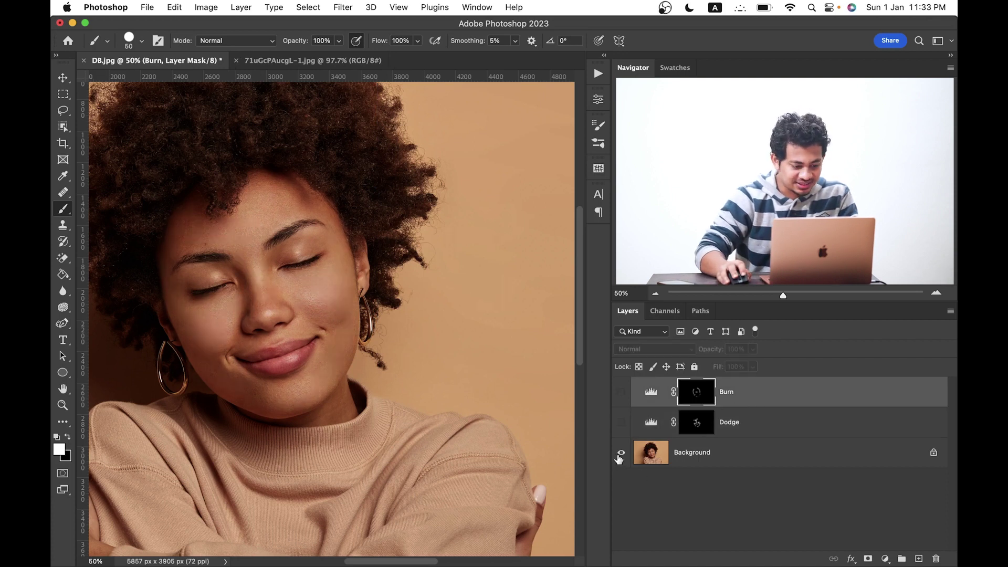
left_click_drag(369, 325, 426, 322)
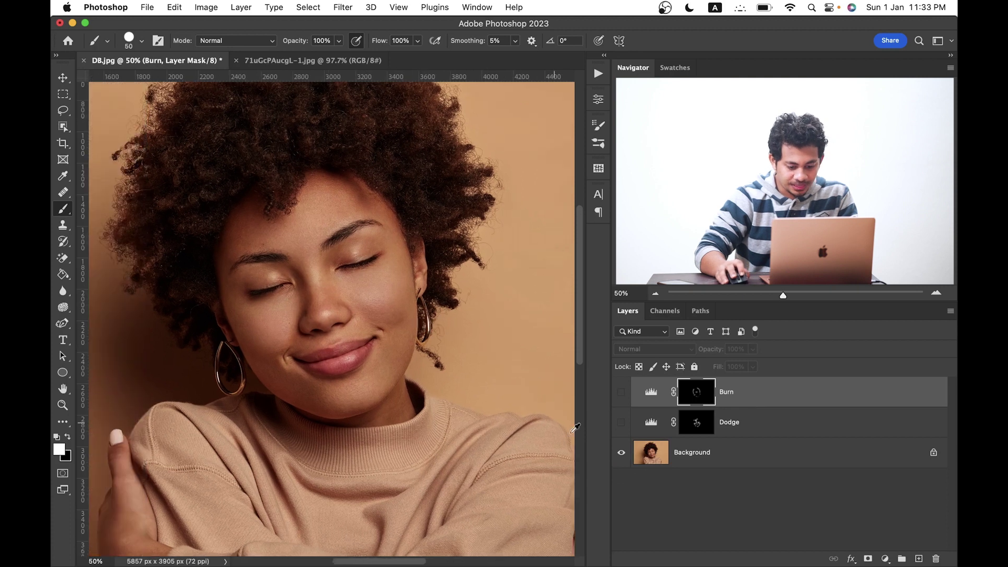
left_click(620, 454, "alt")
left_click(620, 453, "alt")
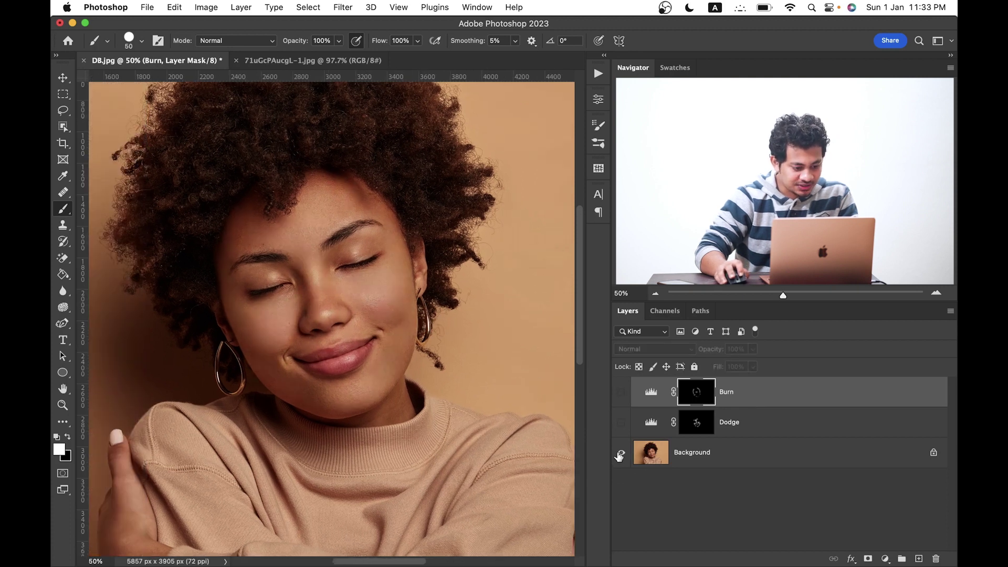
left_click(620, 453, "alt")
left_click(620, 454, "alt")
left_click(620, 453, "alt")
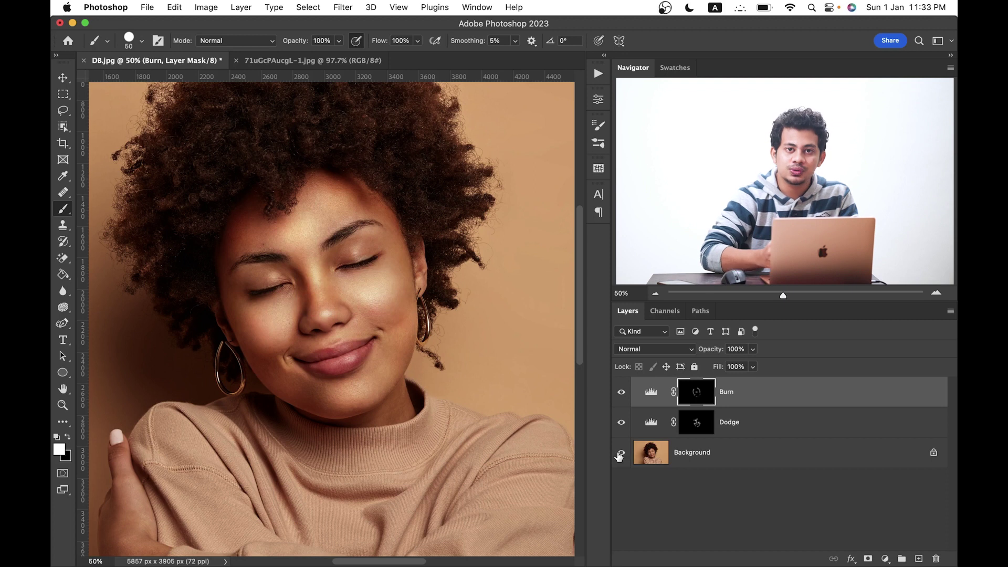
left_click(620, 453, "alt")
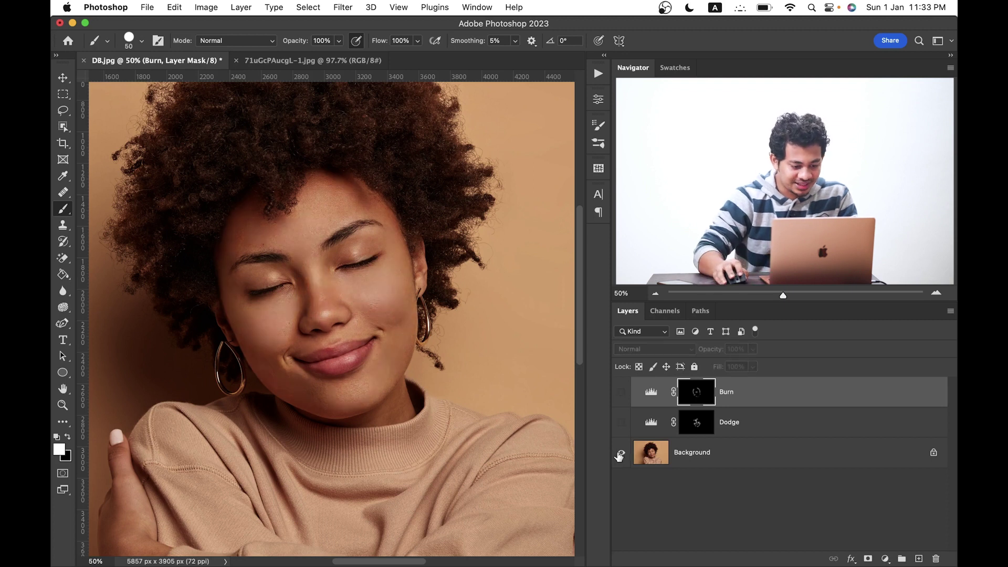
left_click(621, 454, "alt")
left_click(620, 453, "alt")
left_click(620, 454, "alt")
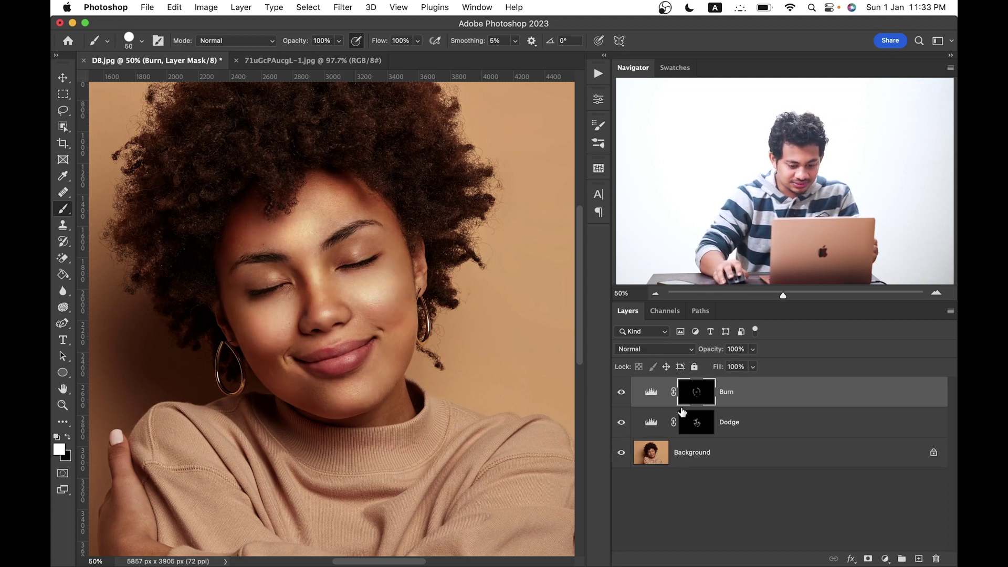
key("super+2")
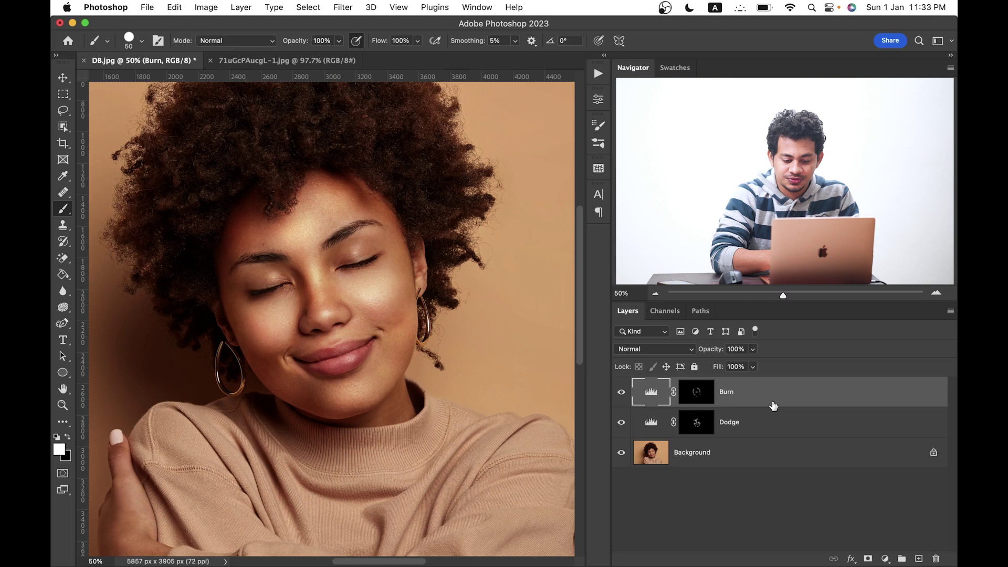
In Burn's Blending Options, split the Underlying Layer white Blend If slider at 182/255
double_click(896, 393)
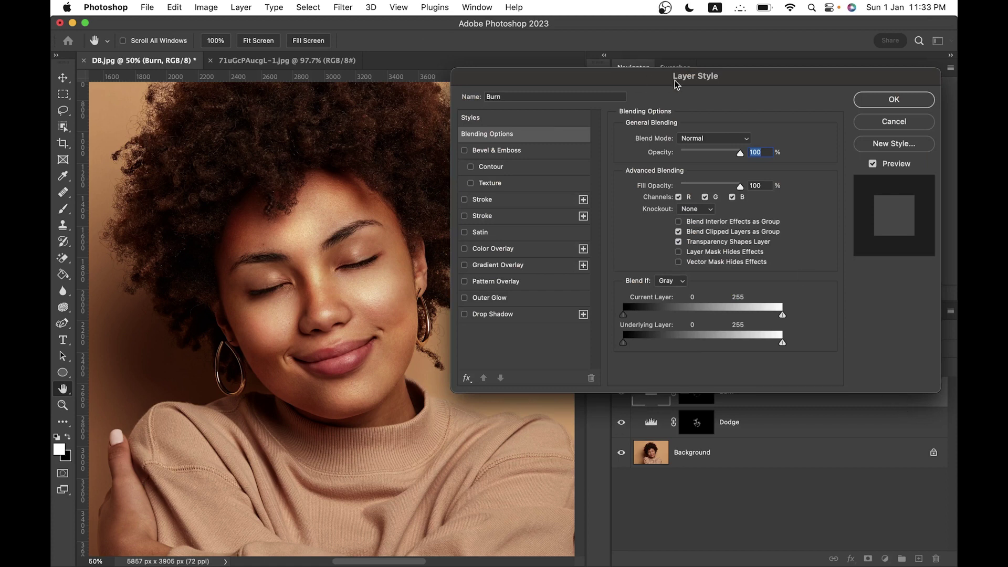
left_click_drag(677, 83, 656, 83)
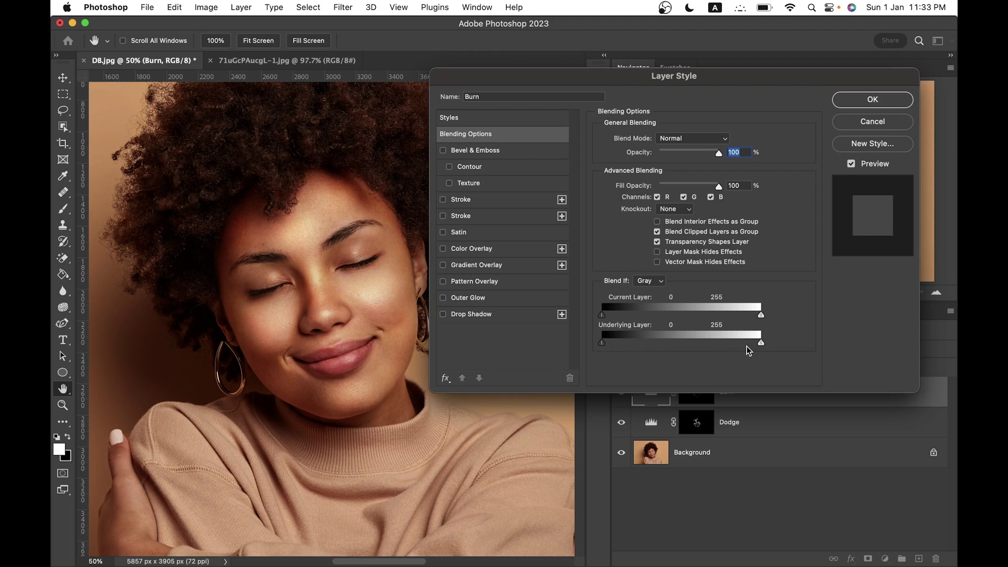
left_click_drag(759, 80, 748, 66)
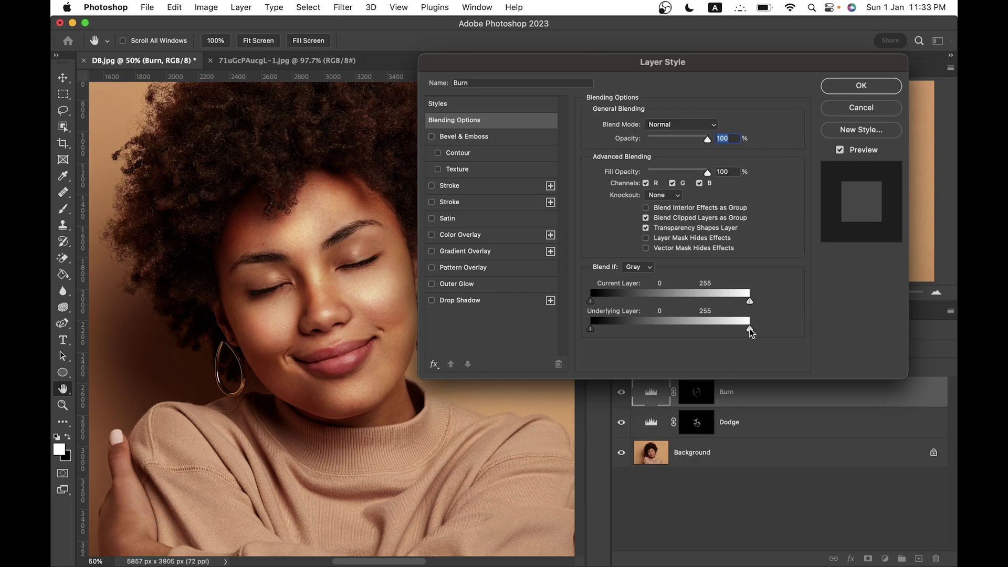
mouse_move(749, 327)
left_mouse_down()
mouse_move(711, 328)
mouse_move(765, 335)
left_mouse_up()
key("alt")
left_click_drag(748, 330, 673, 330)
left_click(852, 85)
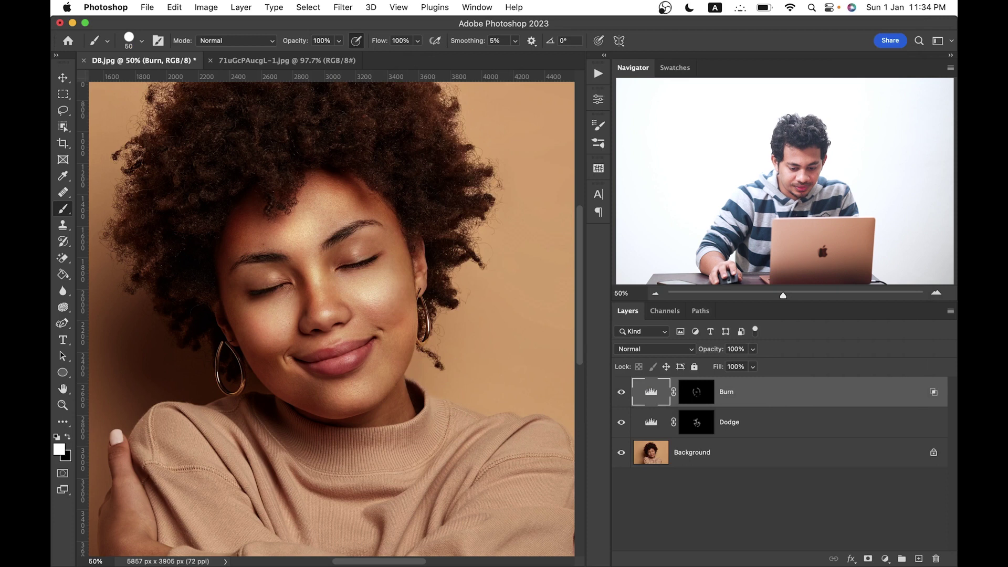
In Dodge's Blending Options, split the Underlying Layer black Blend If slider at 0/142
left_click(882, 429)
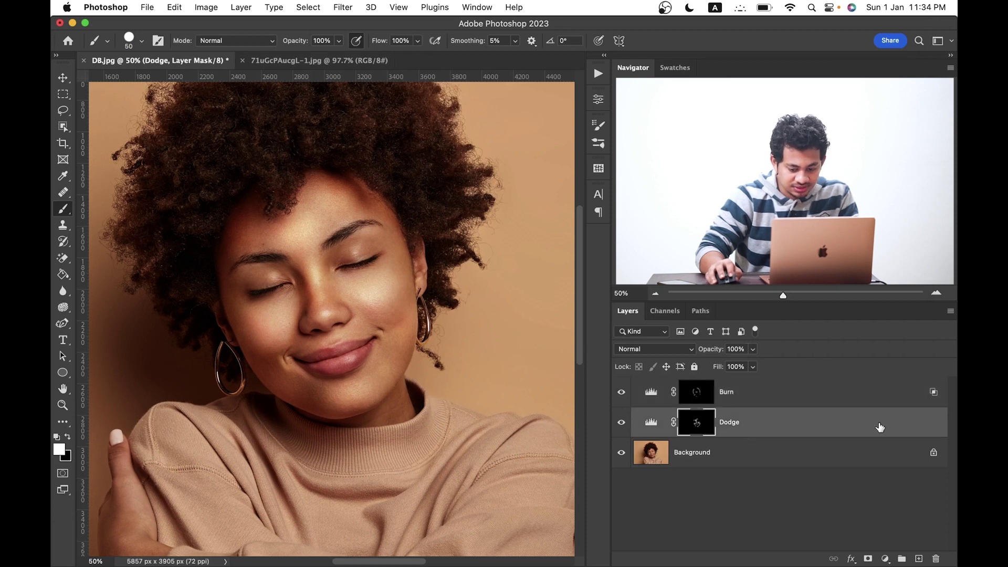
double_click(922, 426)
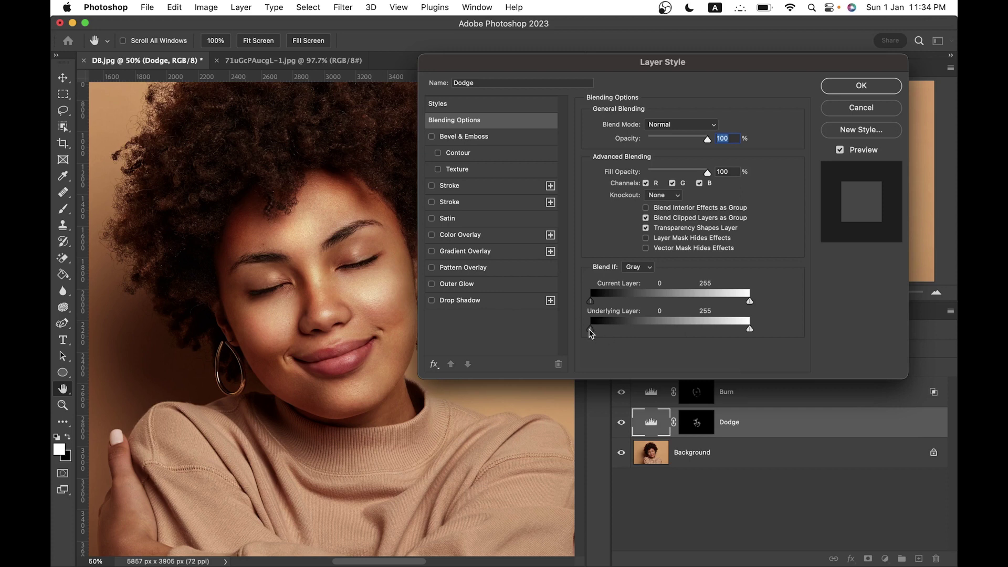
key("alt")
left_click_drag(593, 330, 678, 334)
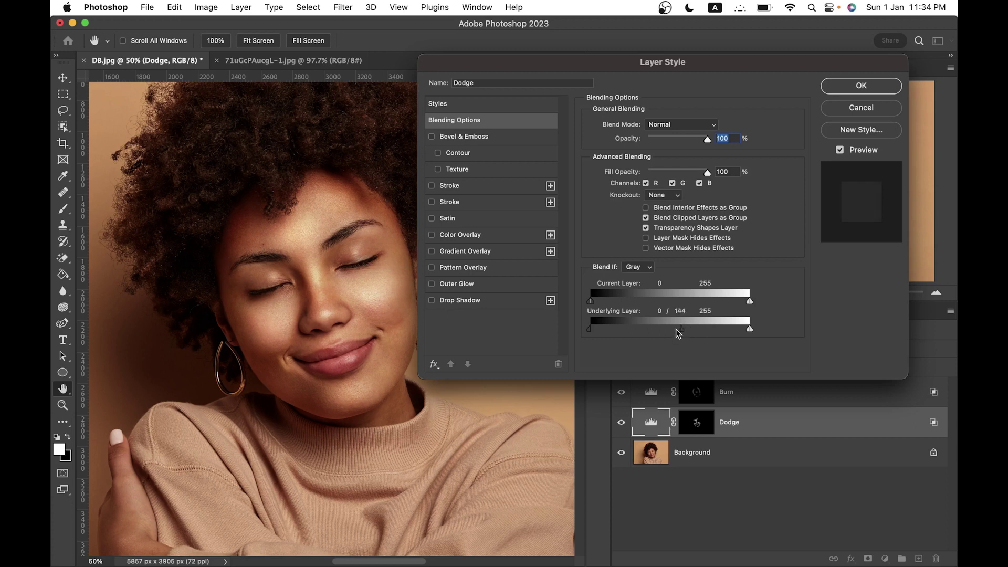
left_click(837, 86)
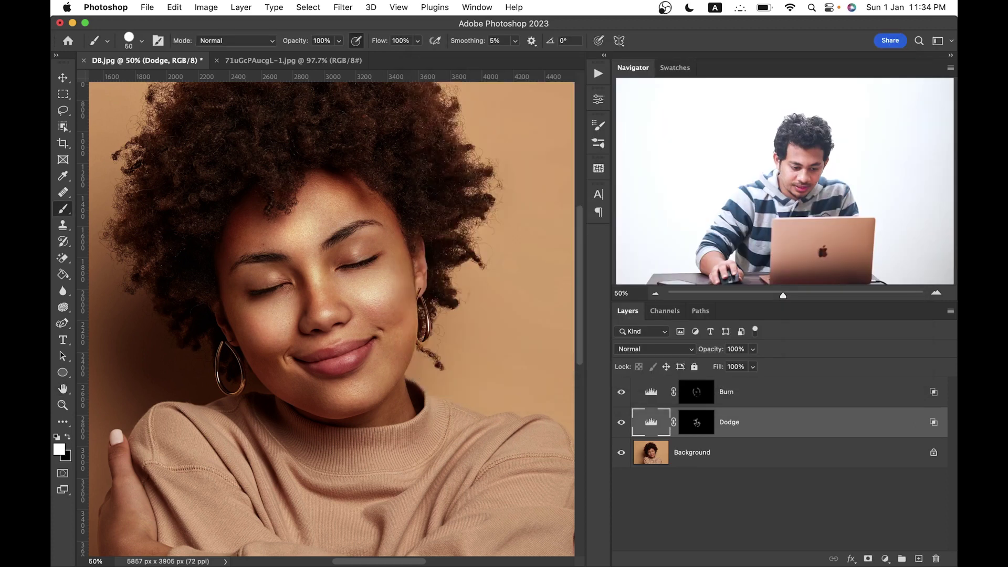
Raise the Burn layer mask's Feather to 70 px and select Dodge together with Burn
left_click(621, 454, "alt")
left_click(620, 453, "alt")
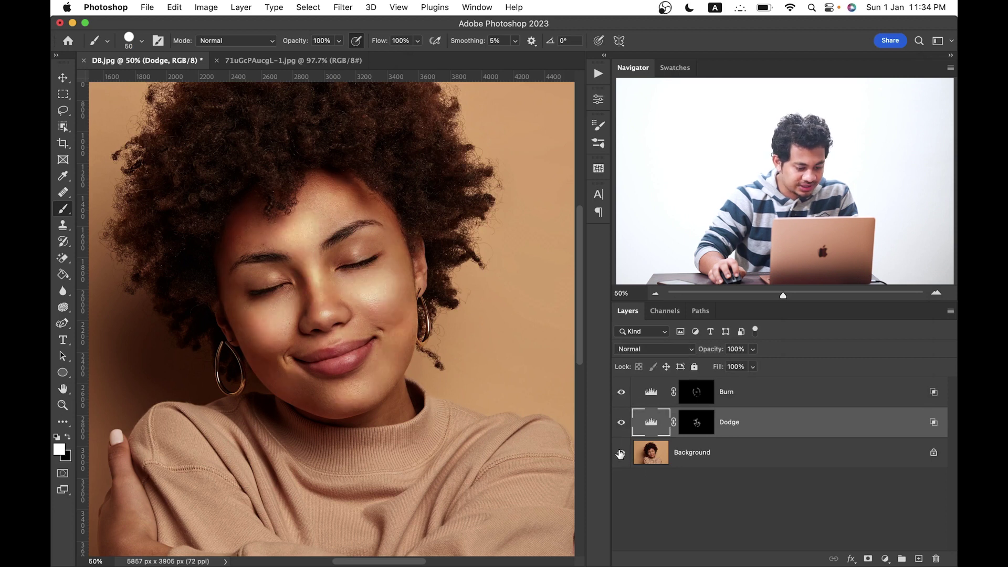
double_click(695, 393)
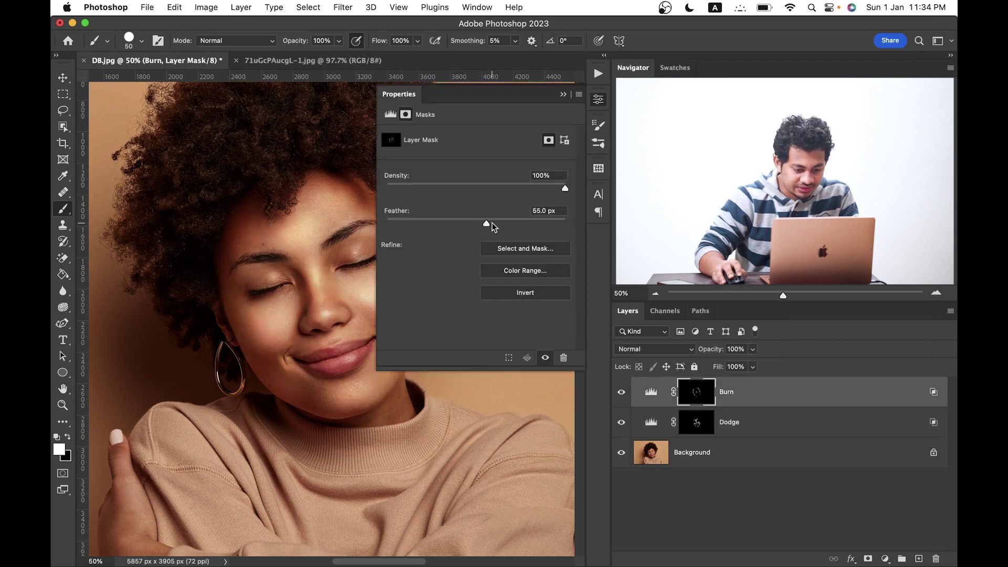
left_click_drag(491, 220, 493, 221)
type("70")
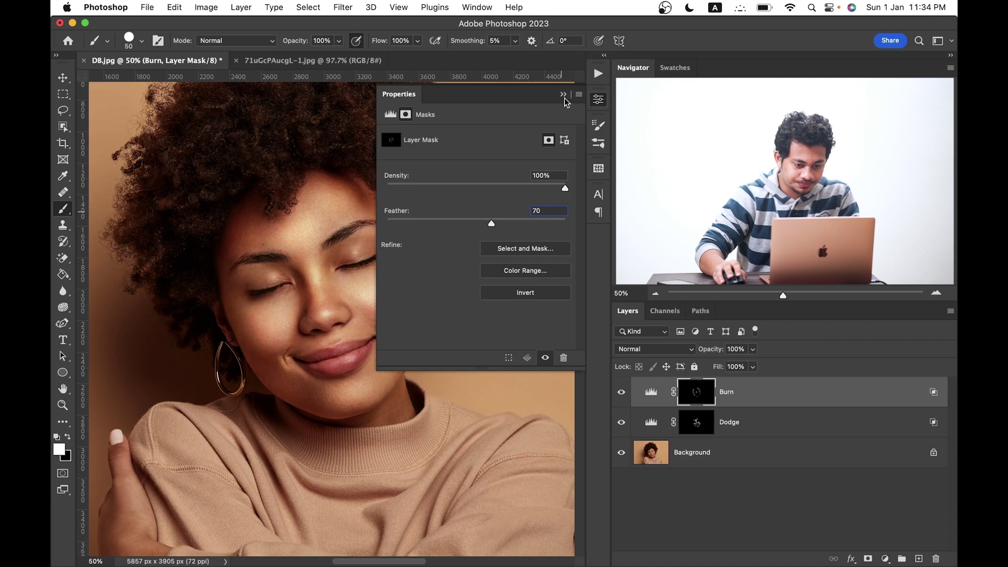
left_click(598, 99)
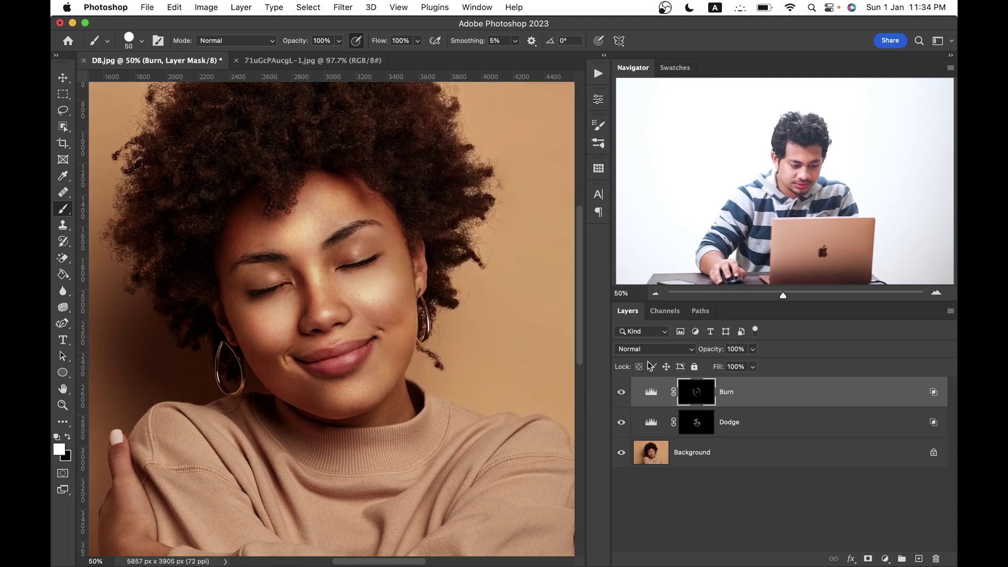
left_click(764, 426, "shift")
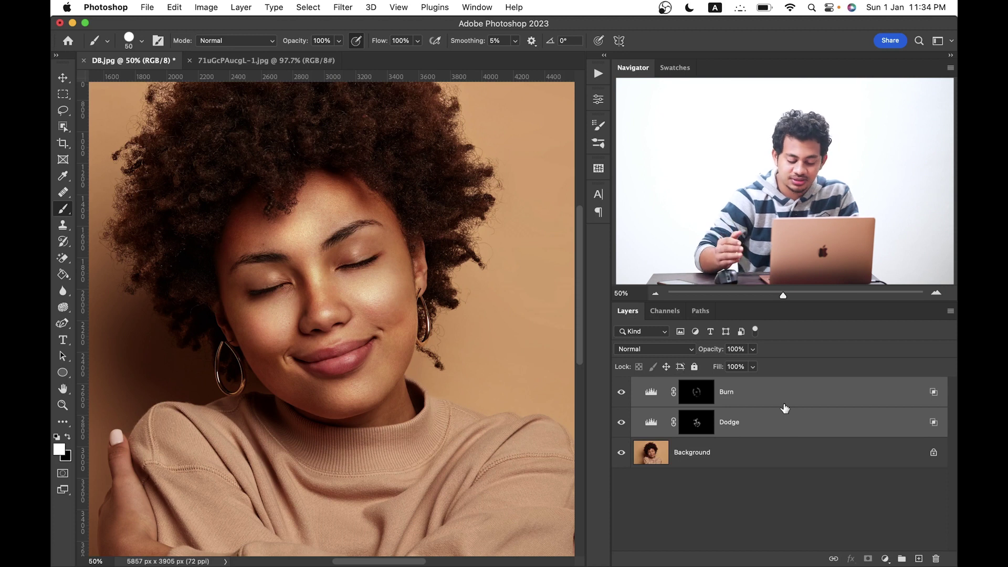
Group Burn and Dodge into Group 1 and try 55% group opacity
key("super+g")
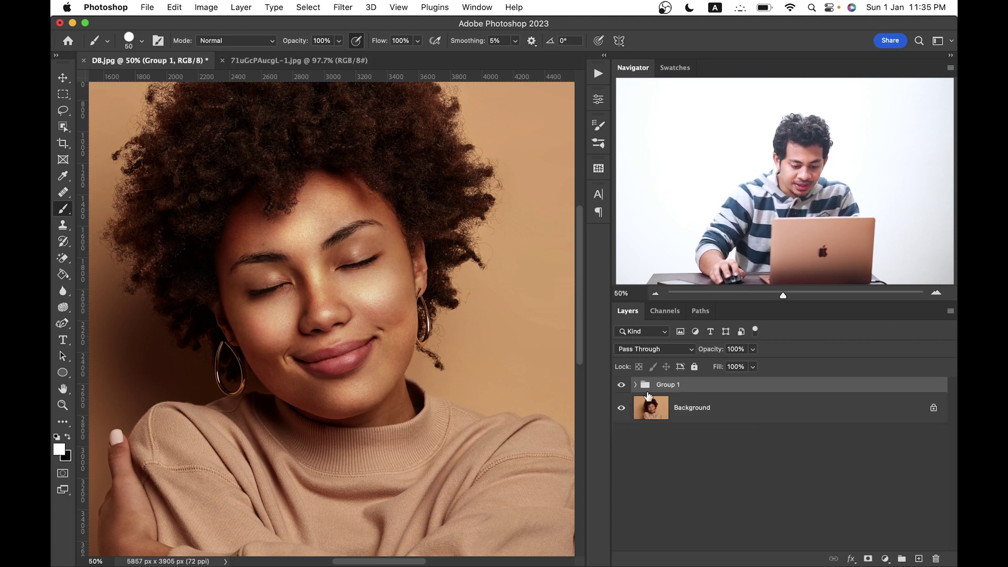
left_click(621, 387)
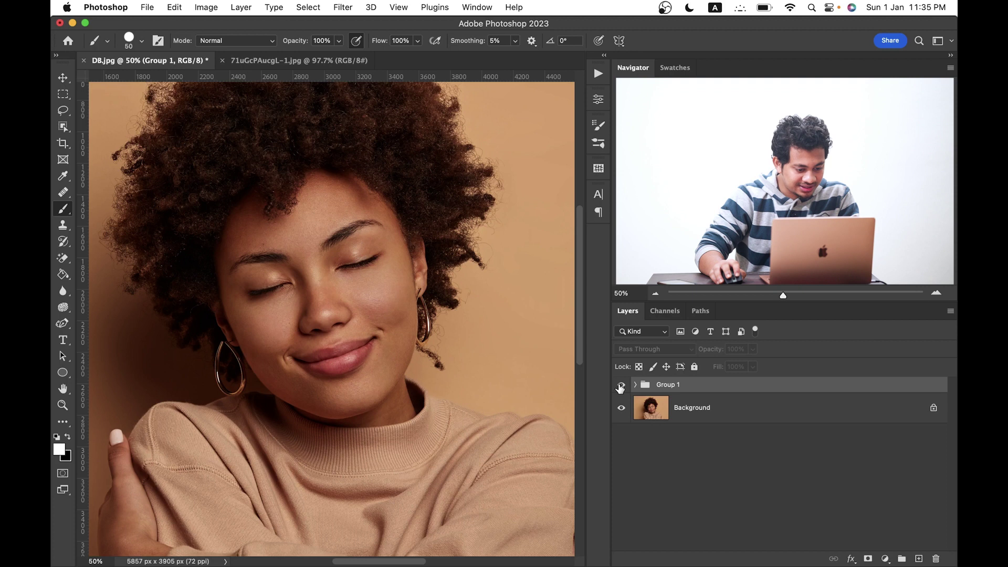
left_click(621, 385)
left_click_drag(713, 354, 685, 349)
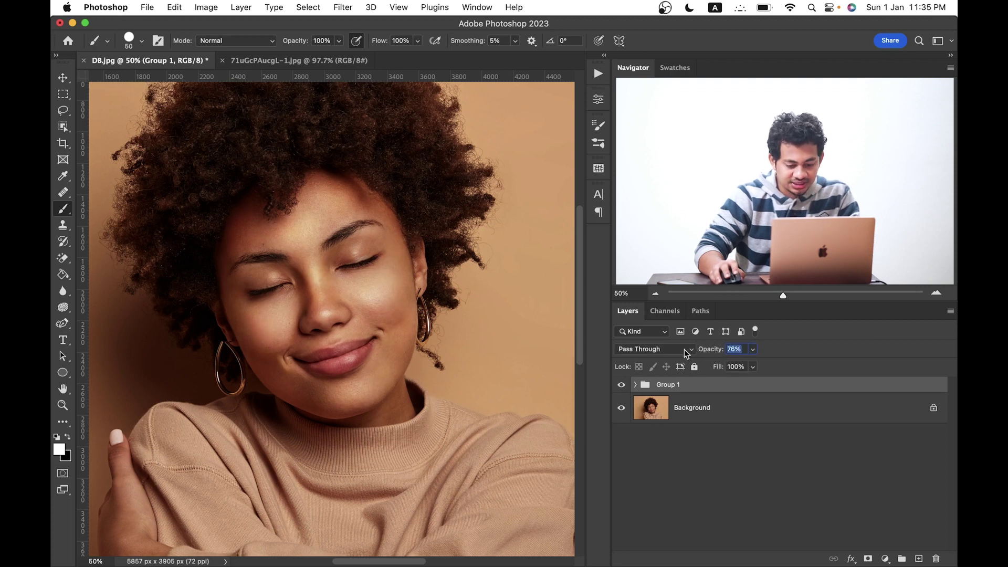
type("55")
left_click(620, 387)
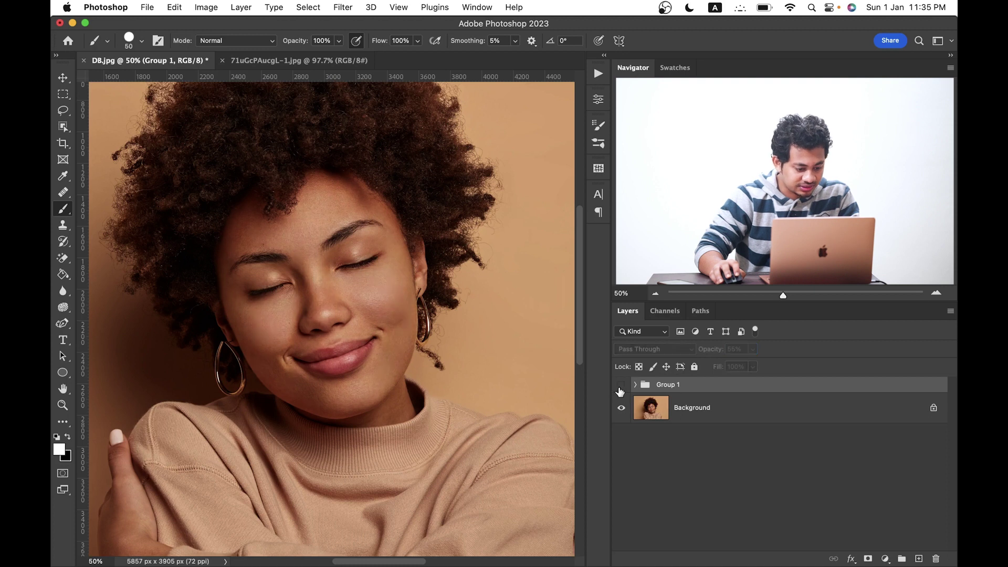
left_click(621, 387)
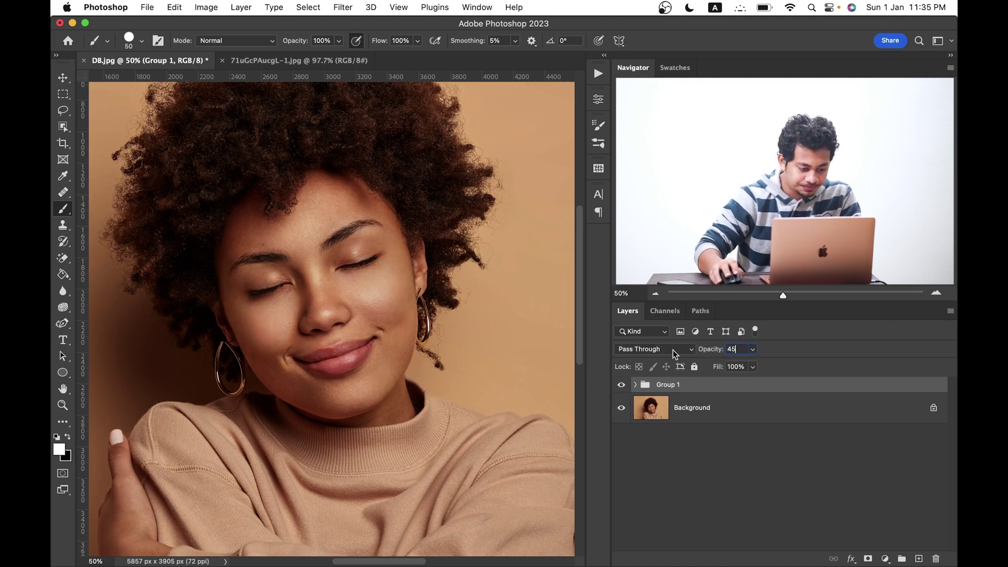
Lower Group 1 to 45% opacity, compare before and after, and expand it to select Burn
key("shift+Down")
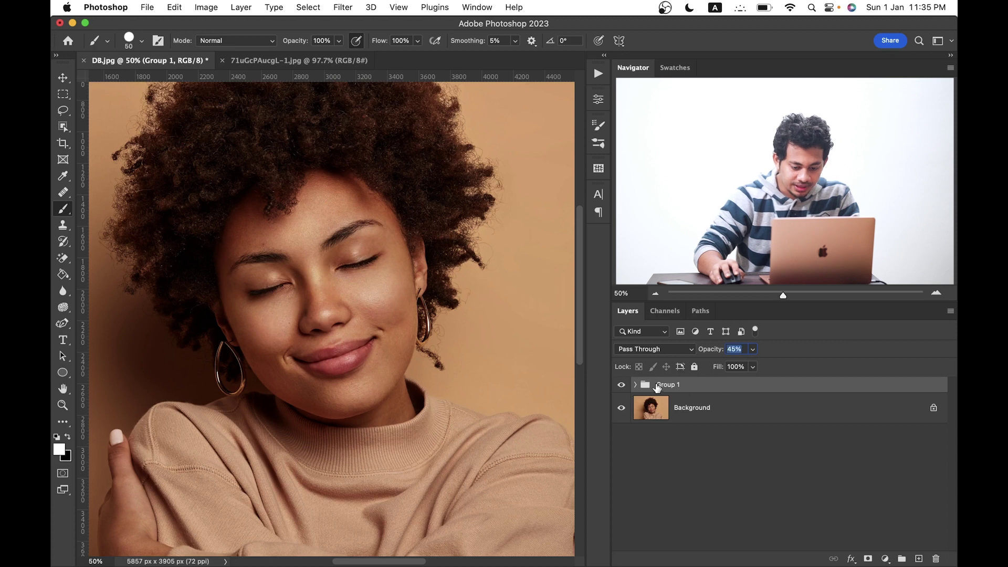
left_click(622, 387)
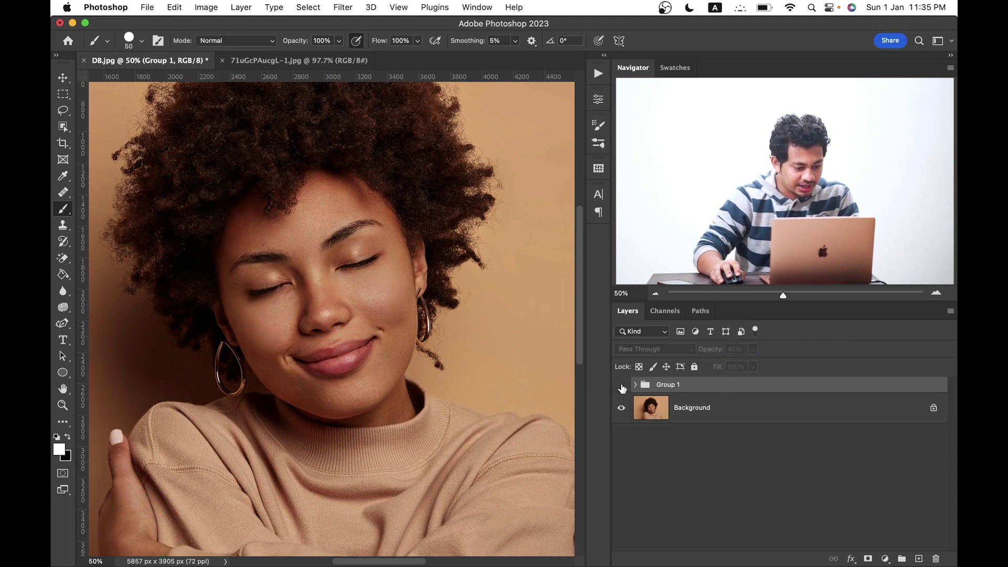
left_click(622, 387)
left_click(622, 387)
left_click(622, 387)
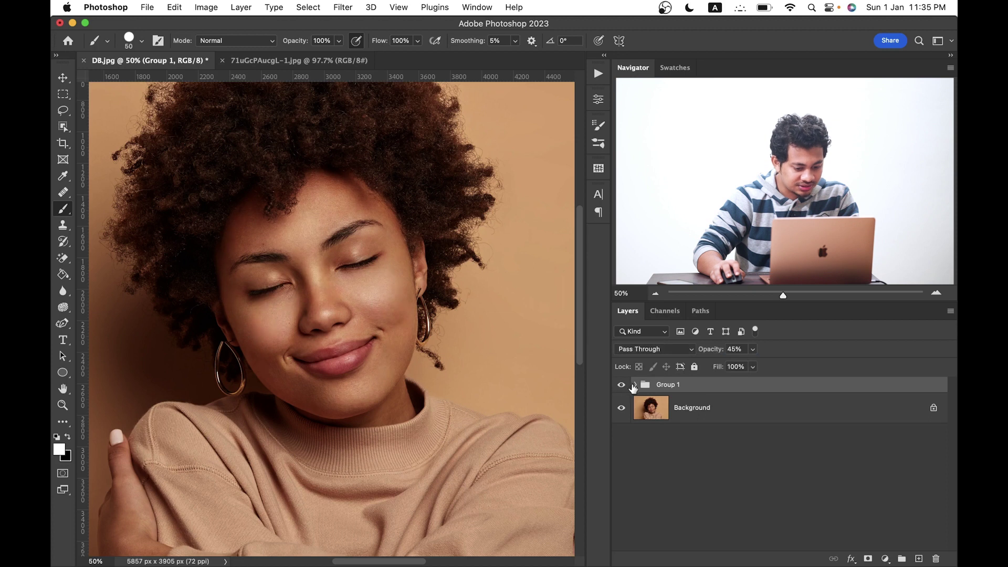
left_click(636, 385)
left_click(779, 409)
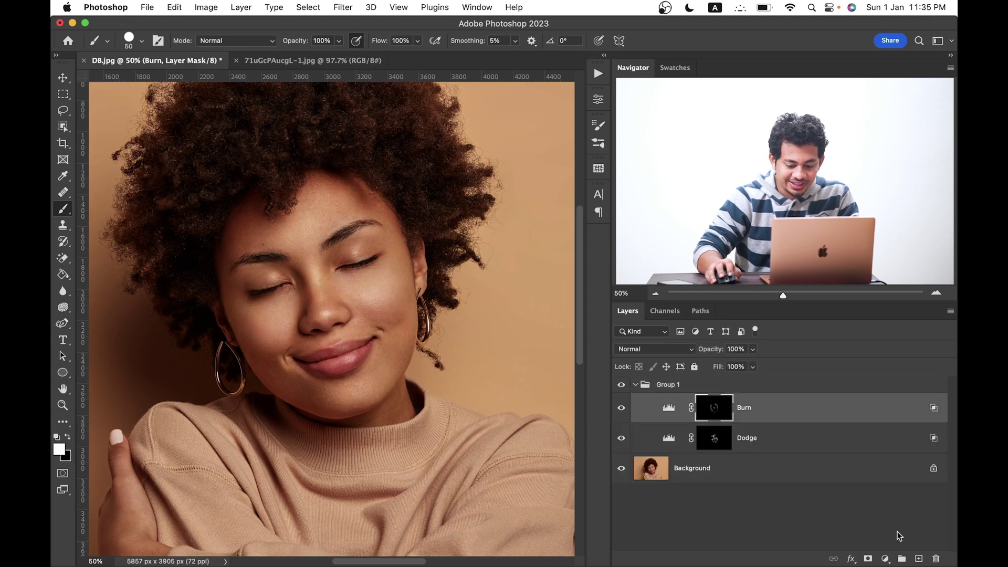
Add a new empty Layer 1 above Burn and set a soft brush of about 67 px
left_click(918, 558)
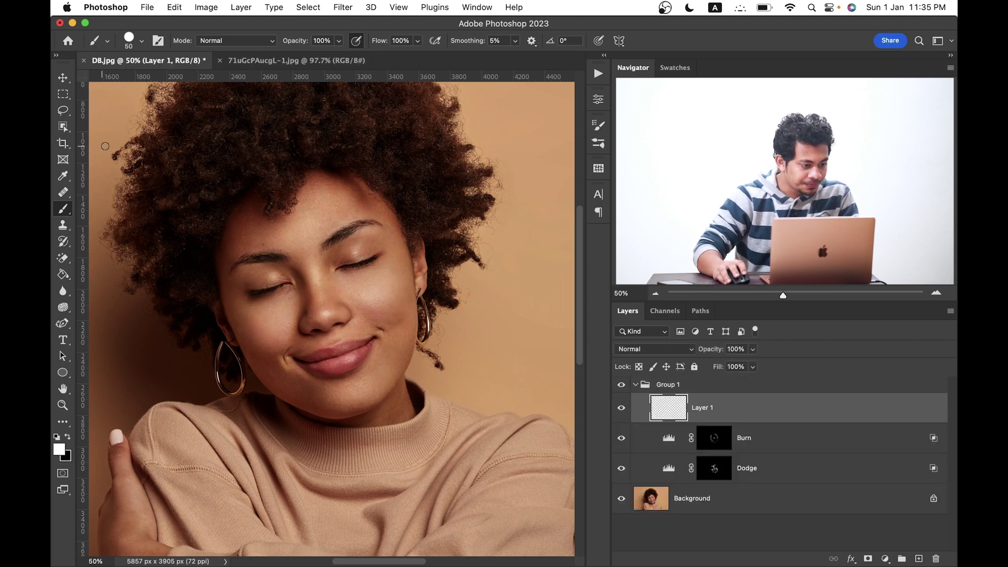
left_click(142, 40)
left_click(139, 109)
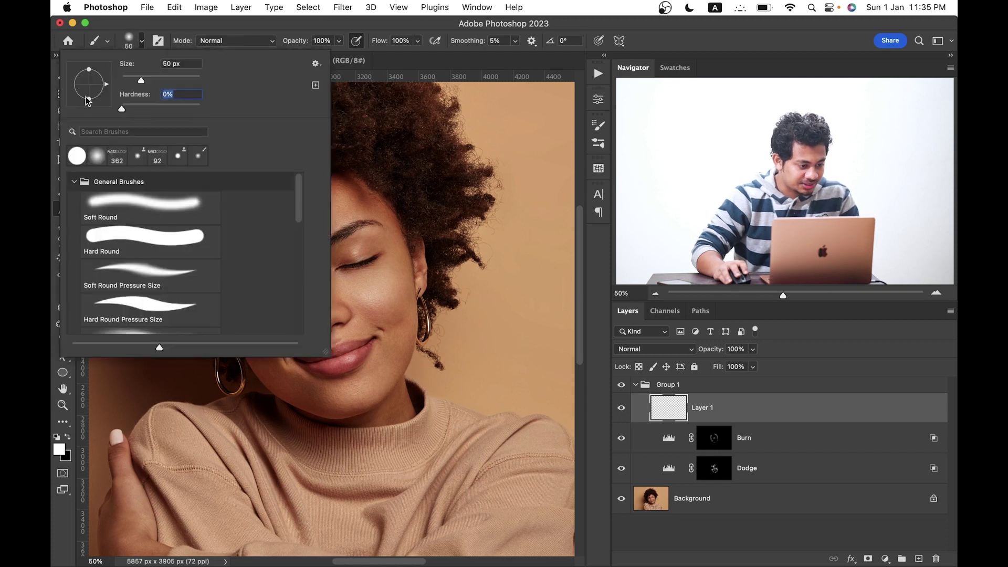
key("Return")
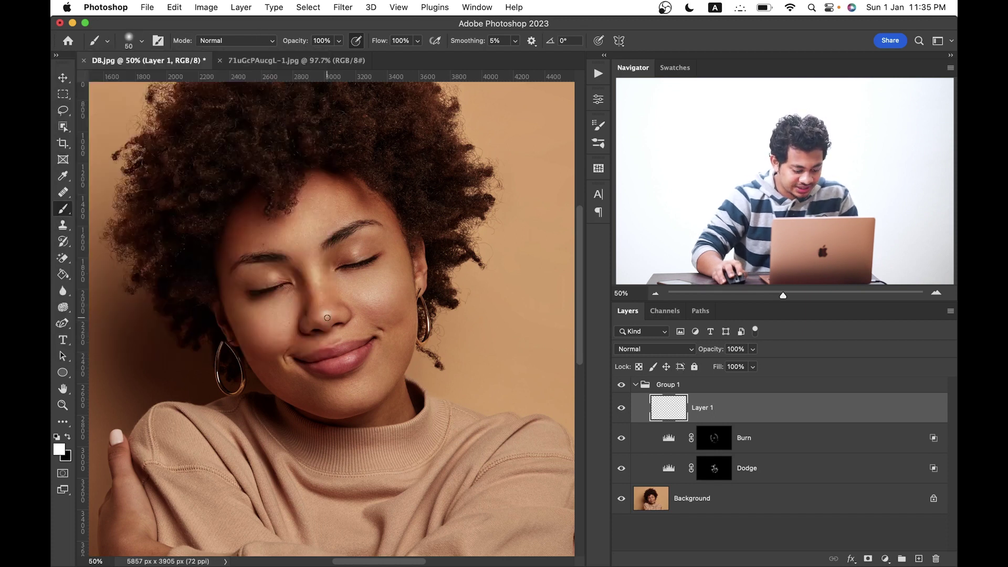
left_click_drag(327, 318, 330, 321)
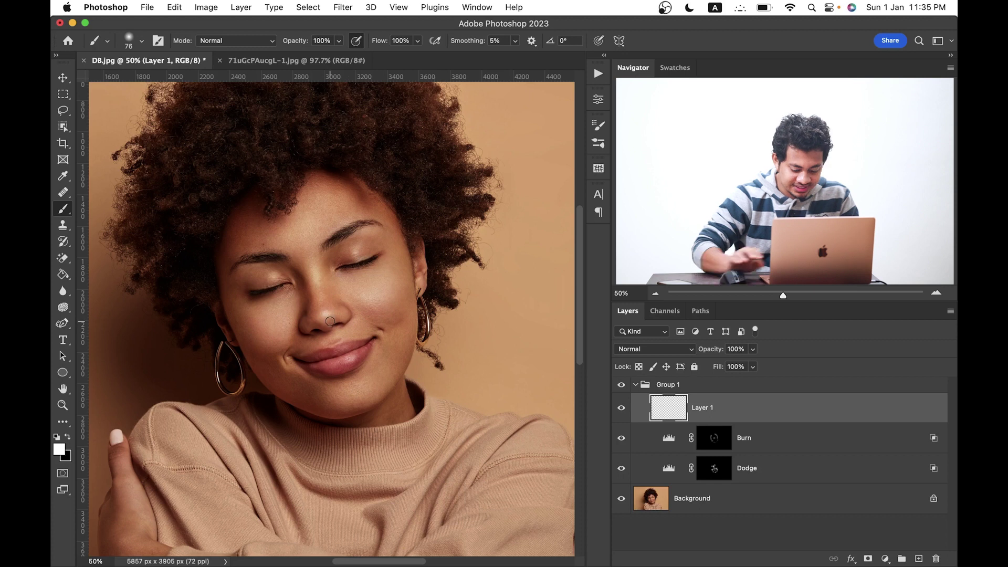
key("super+plus")
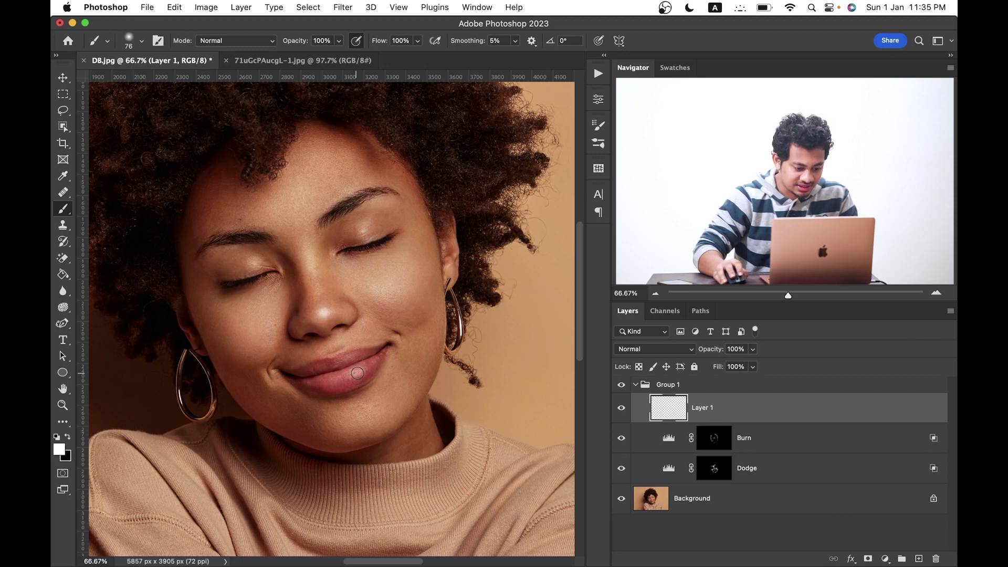
left_click_drag(357, 373, 354, 372)
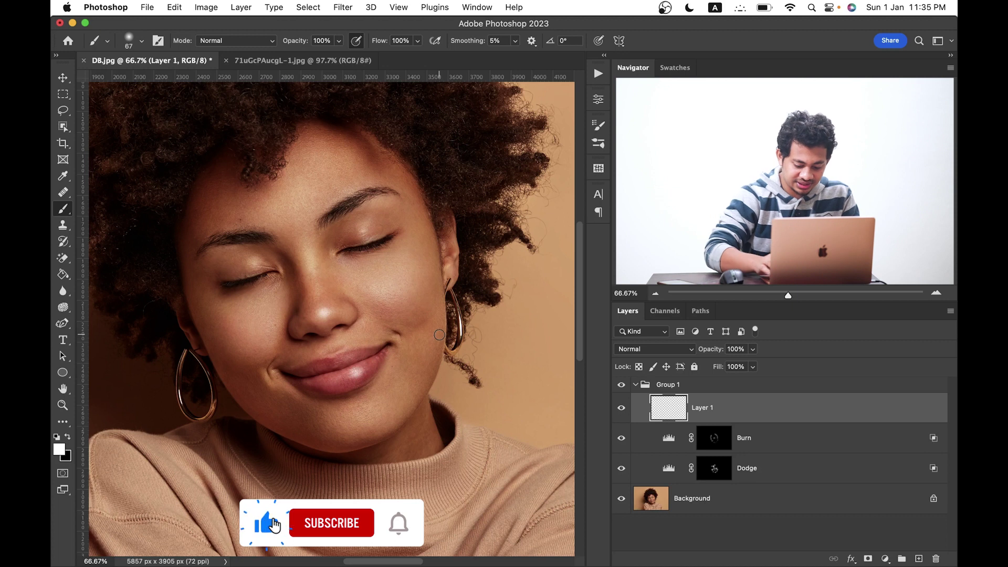
Zoom to 100% on the cheeks and lower Layer 1's opacity to 74%
key("super+0")
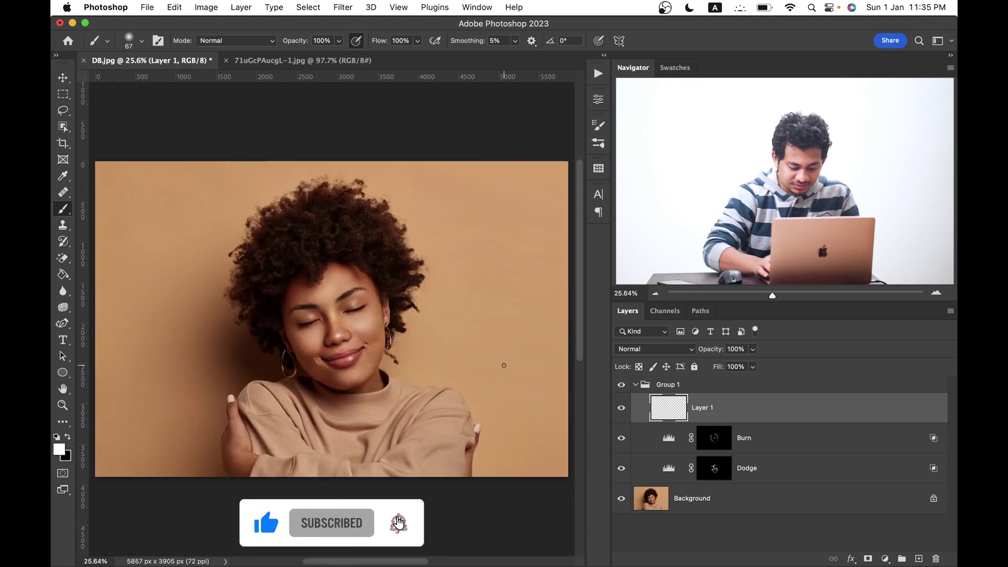
key("super+1")
left_click_drag(479, 360, 450, 279)
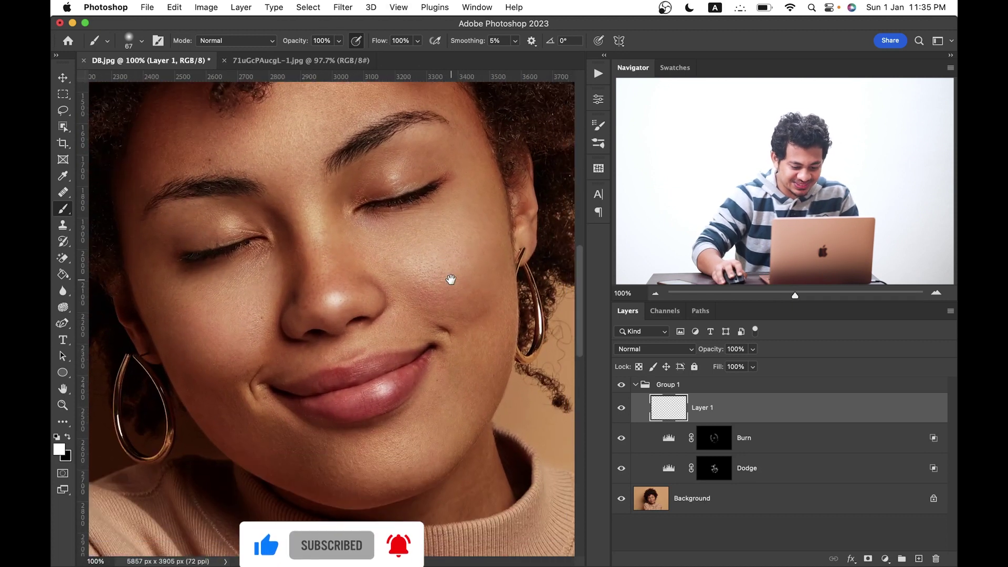
left_click_drag(711, 349, 698, 353)
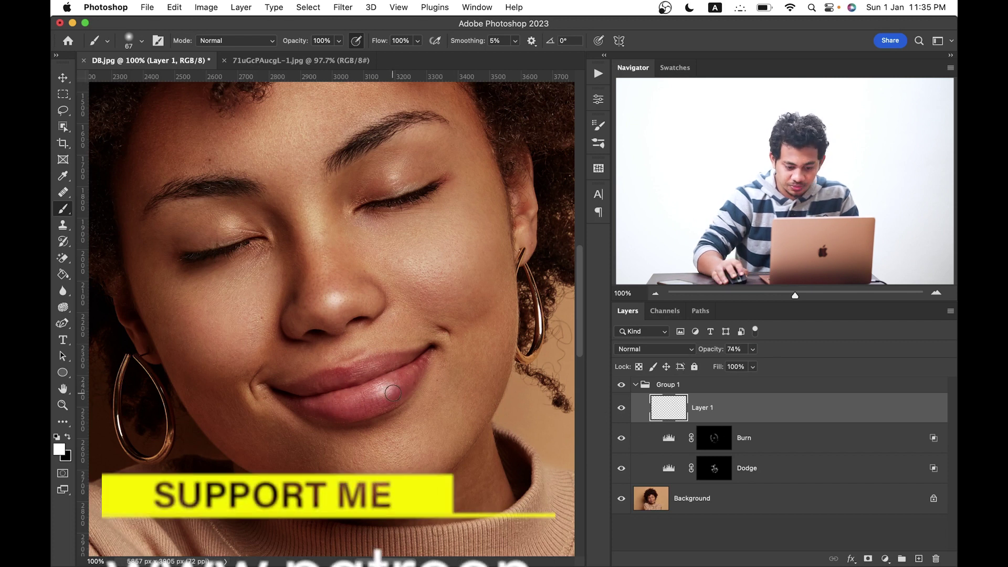
Add a white layer mask to Layer 1 and set black paint at 22% brush opacity
left_click(867, 559)
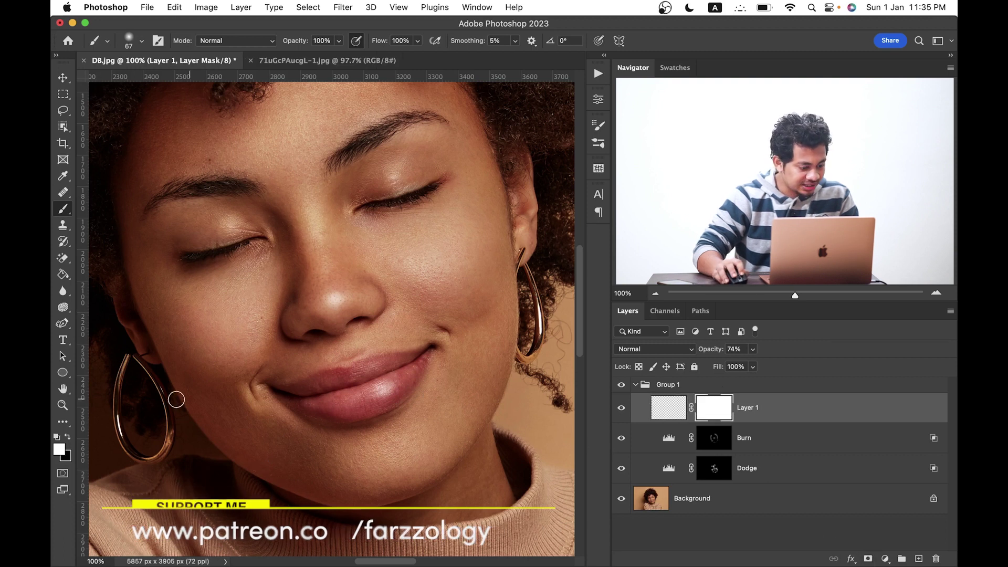
key("x")
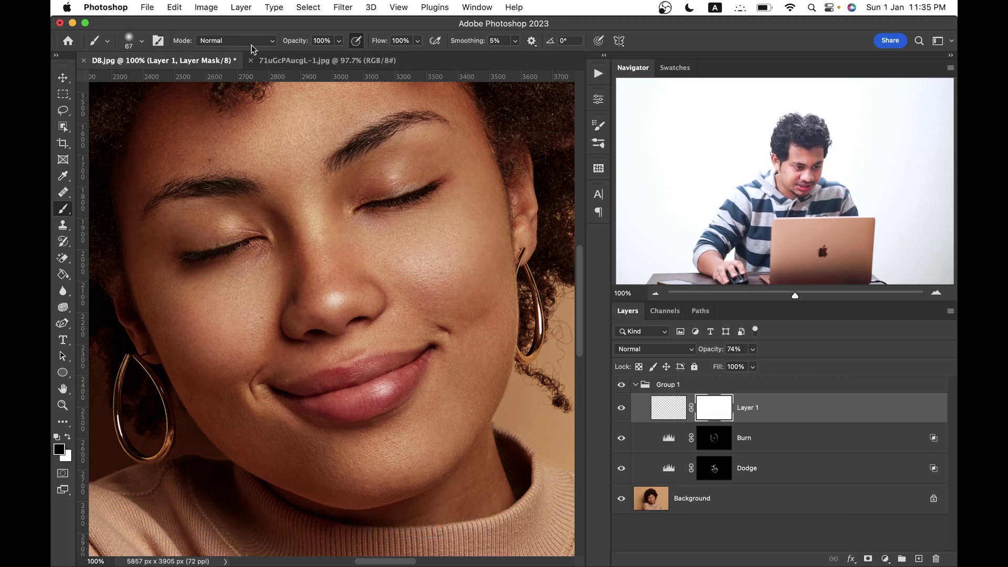
key("2")
key("2")
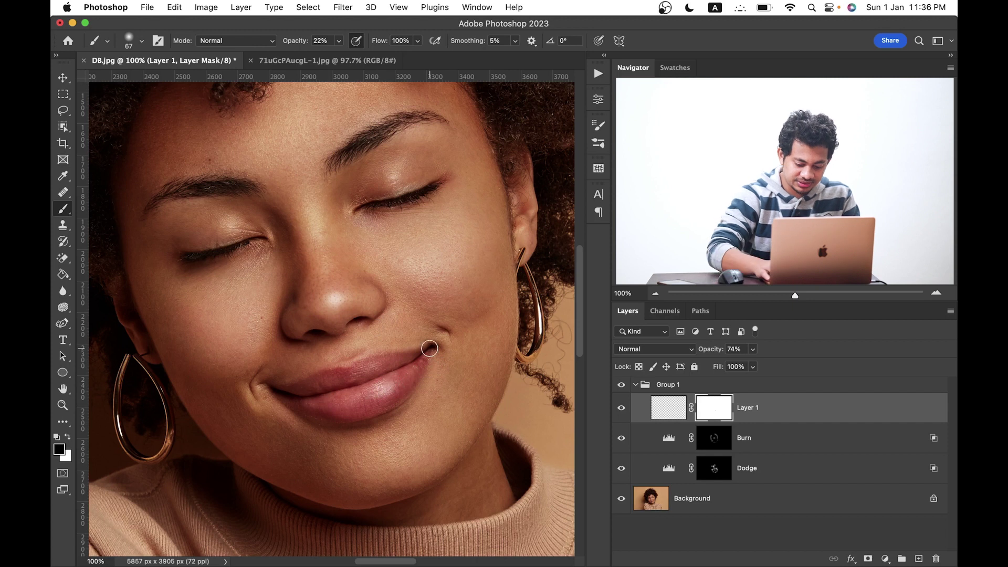
Toggle Group 1's visibility repeatedly to compare the portrait with and without contouring
key("super+0")
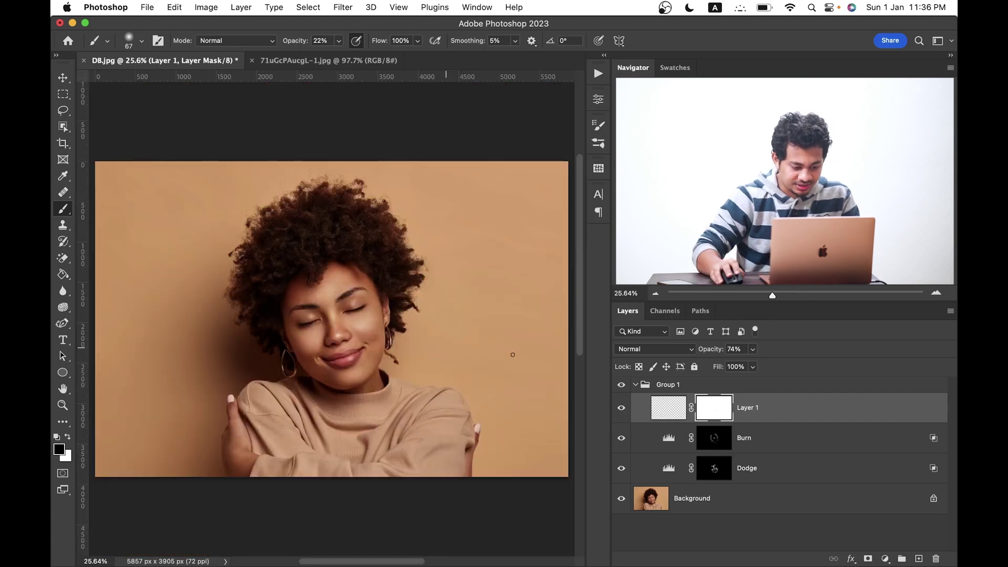
left_click(622, 386)
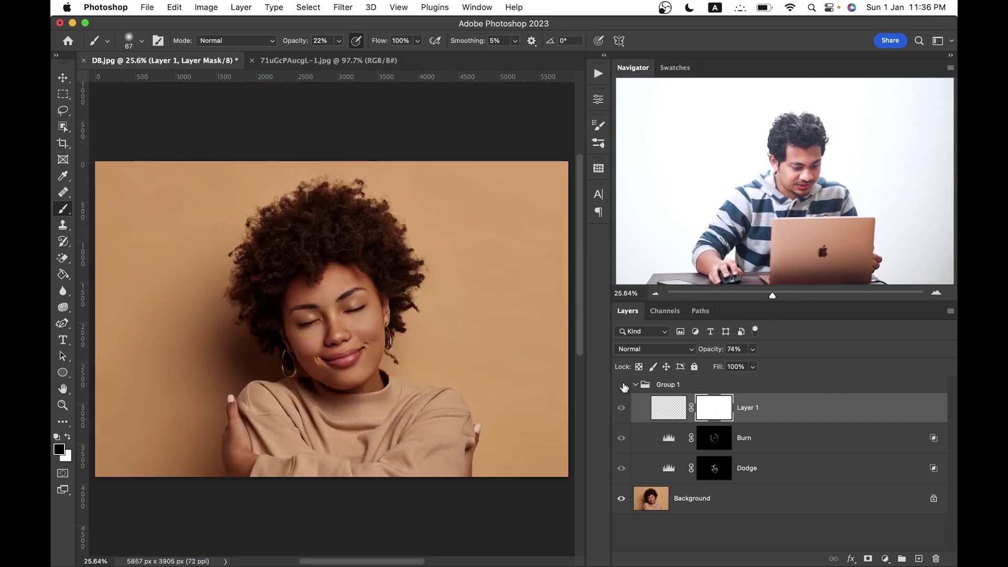
left_click(622, 385)
left_click(622, 385)
left_click(621, 385)
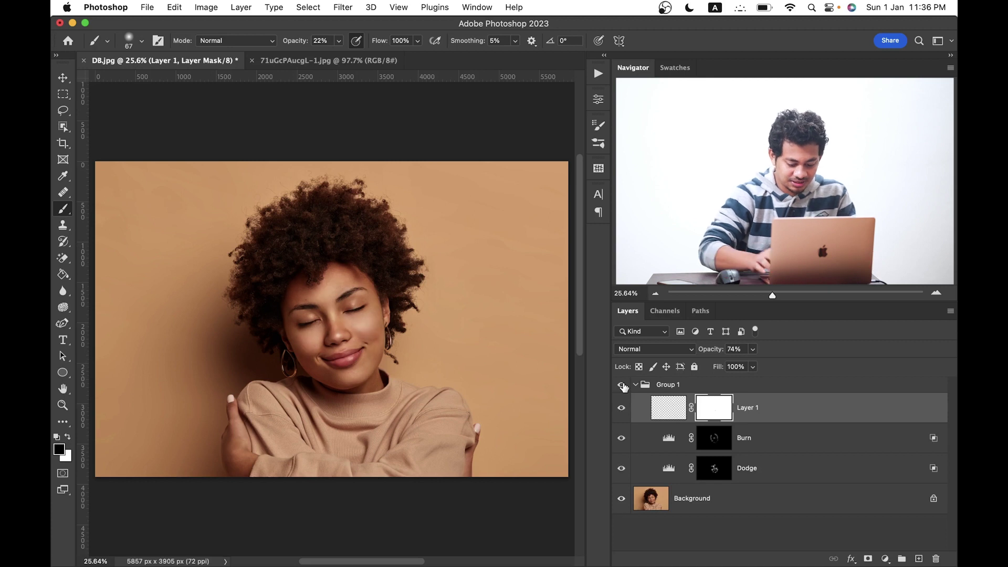
key("super+plus")
key("super+plus")
key("super+plus")
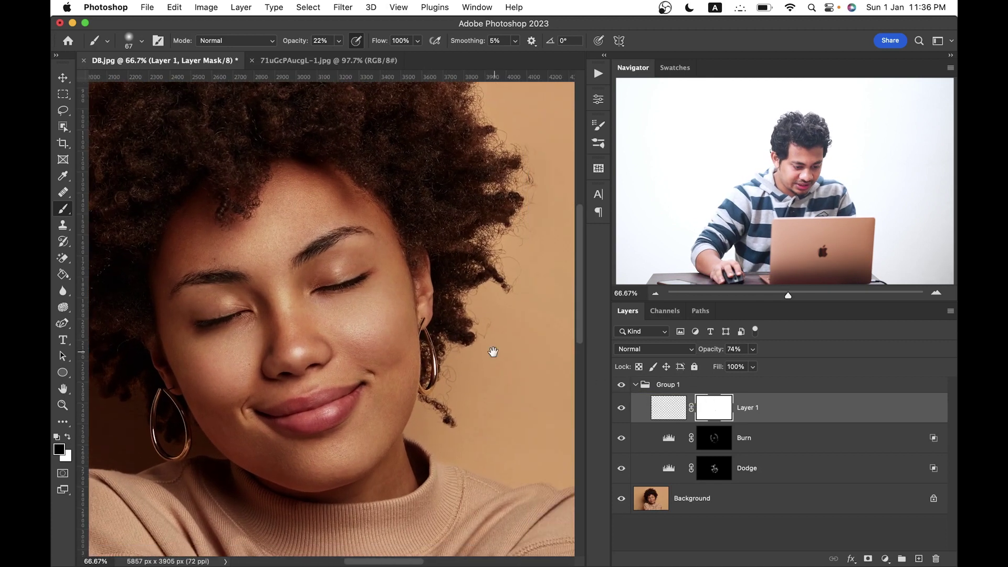
left_click(622, 385)
left_click(623, 386)
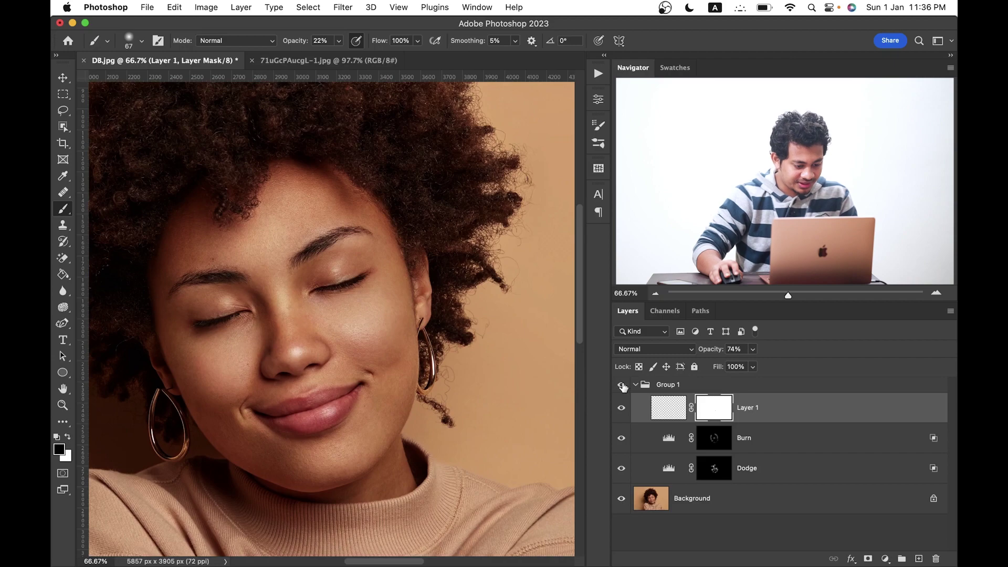
left_click(623, 386)
left_click(623, 386)
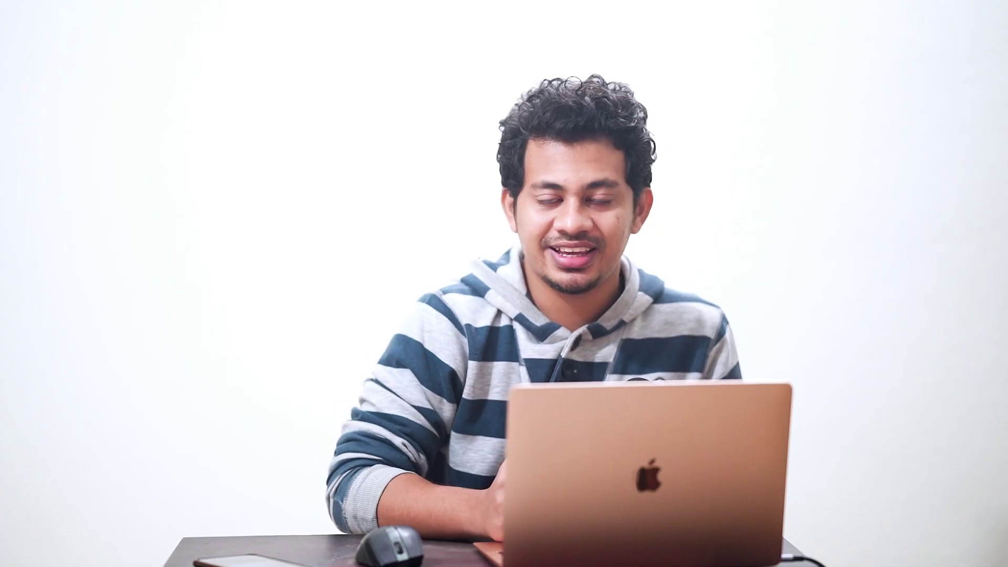